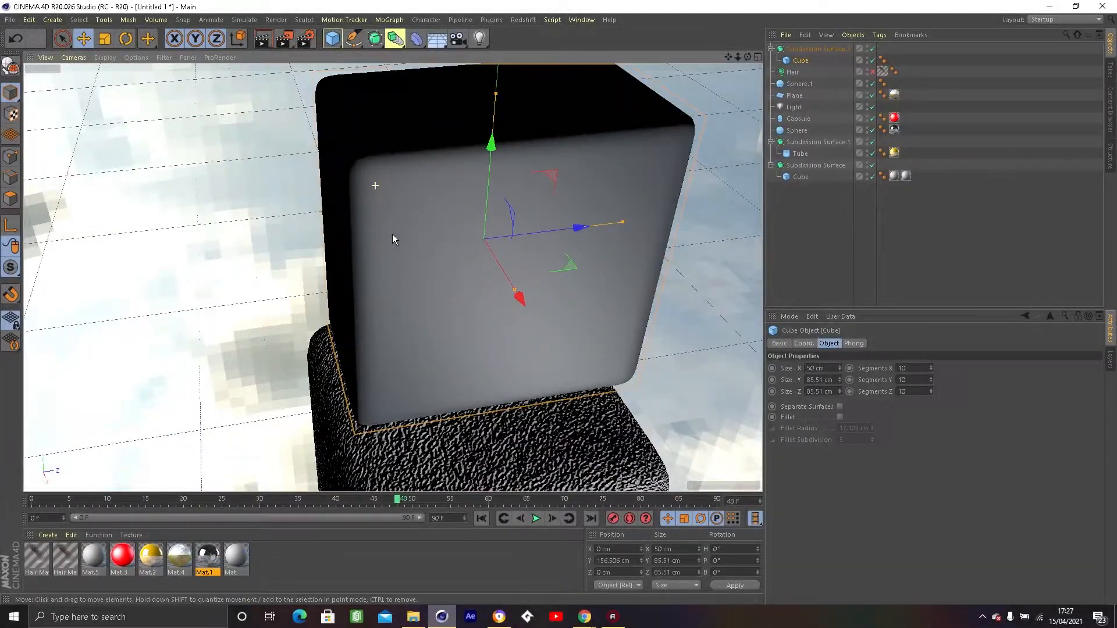
# Set the upper cube's Y and Z sizes to 50 cm each.
pyautogui.keyDown('alt'); pyautogui.moveTo(392, 234); pyautogui.dragTo(407, 326); pyautogui.keyUp('alt')
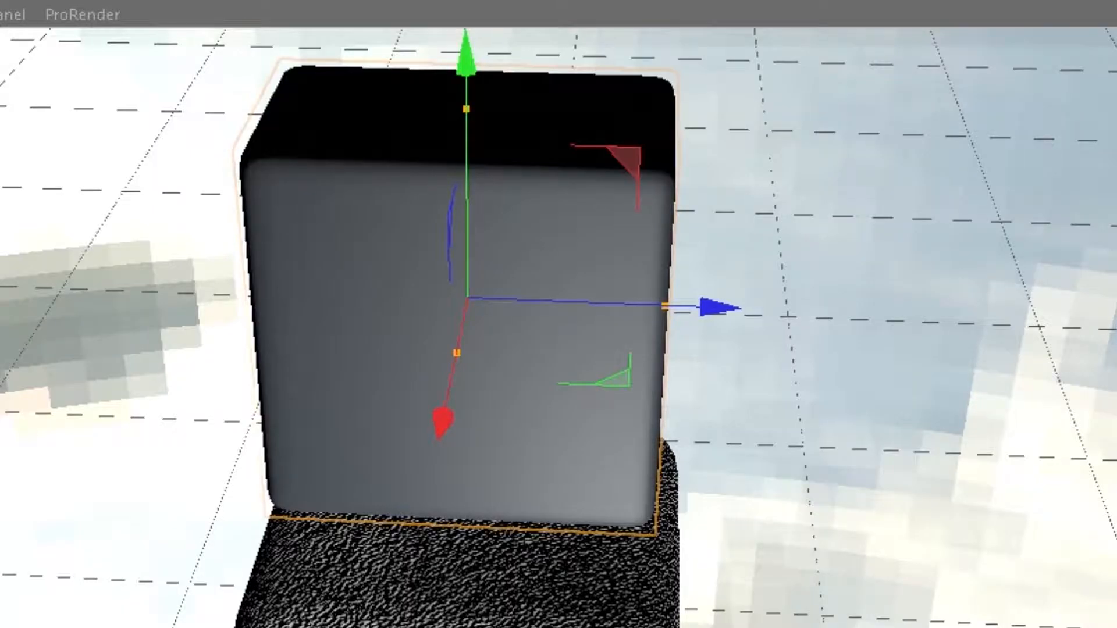
pyautogui.keyDown('alt'); pyautogui.moveTo(474, 333); pyautogui.dragTo(436, 328); pyautogui.keyUp('alt')
pyautogui.keyDown('alt'); pyautogui.moveTo(312, 343); pyautogui.dragTo(415, 349); pyautogui.keyUp('alt')
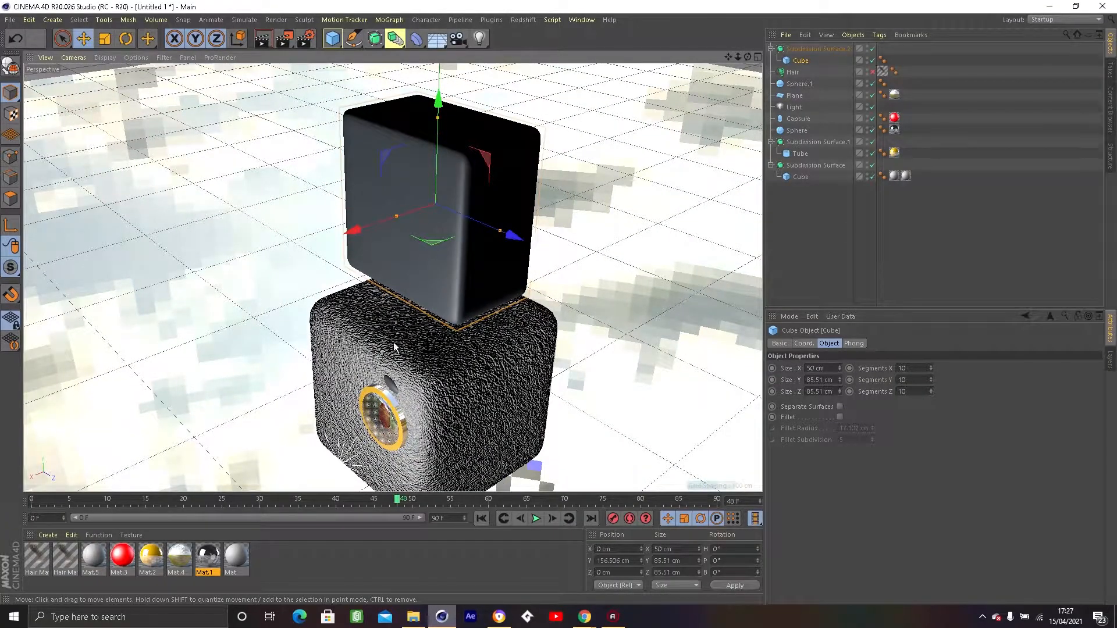
pyautogui.keyDown('alt'); pyautogui.moveTo(406, 373); pyautogui.dragTo(538, 246); pyautogui.keyUp('alt')
pyautogui.keyDown('alt'); pyautogui.moveTo(411, 381); pyautogui.dragTo(364, 302); pyautogui.keyUp('alt')
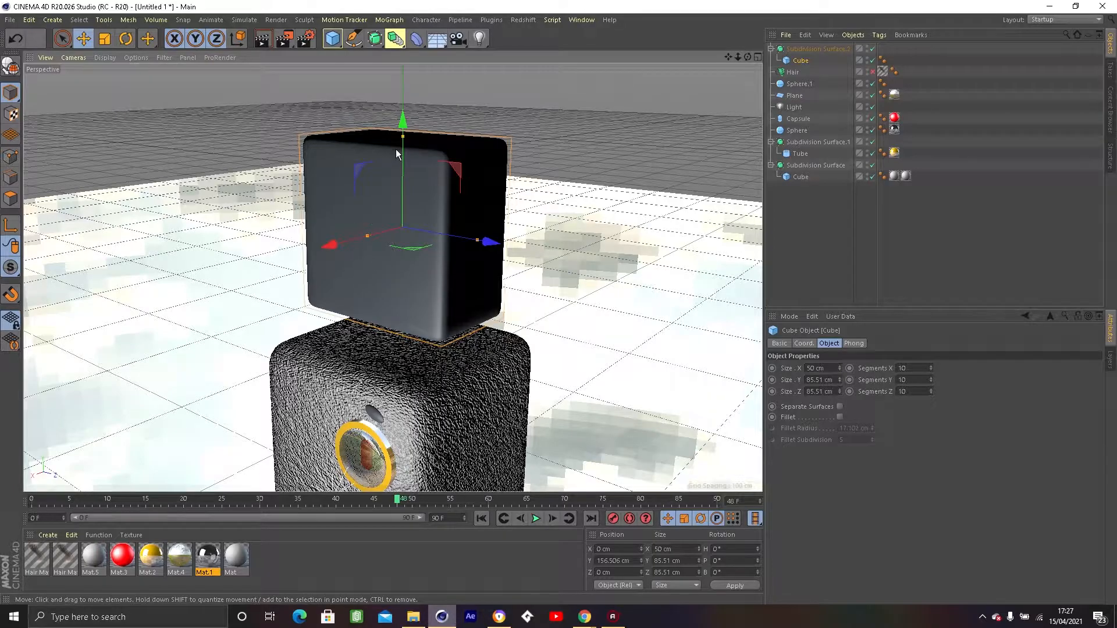
pyautogui.doubleClick(819, 379)
pyautogui.write('5')
pyautogui.press('Return')
pyautogui.write('0')
pyautogui.press('Return')
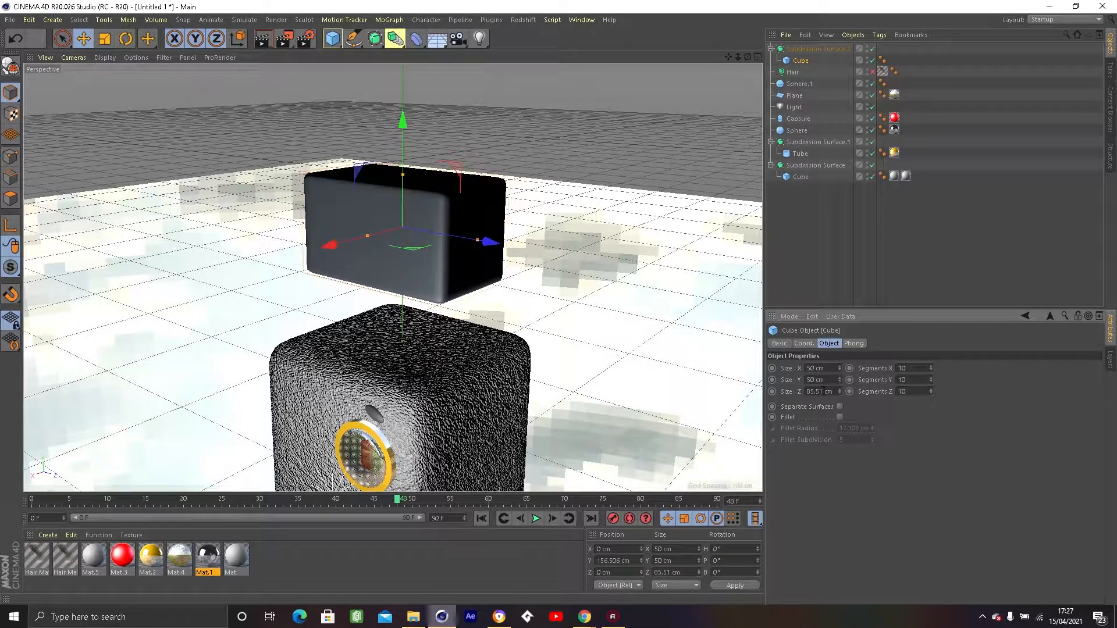
pyautogui.doubleClick(821, 391)
pyautogui.write('50')
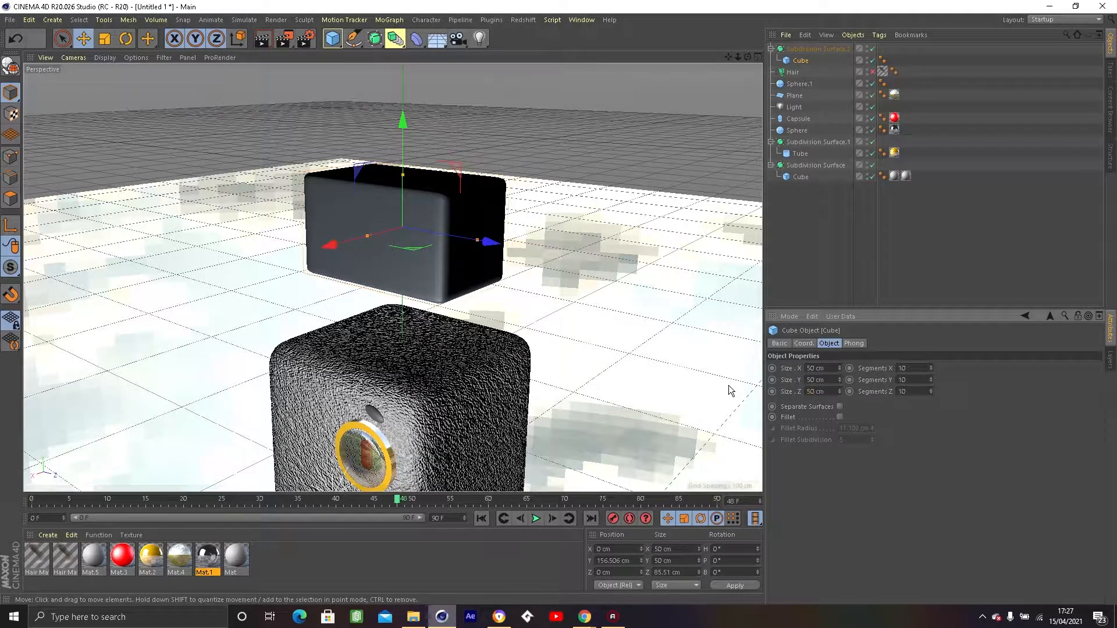
pyautogui.press('Return')
# Lower the upper cube until it rests on top of the large rounded body cube.
pyautogui.keyDown('alt'); pyautogui.moveTo(622, 315); pyautogui.dragTo(531, 326); pyautogui.keyUp('alt')
pyautogui.scroll(5, 505, 275)
pyautogui.scroll(-4, 504, 274)
pyautogui.scroll(3, 531, 326)
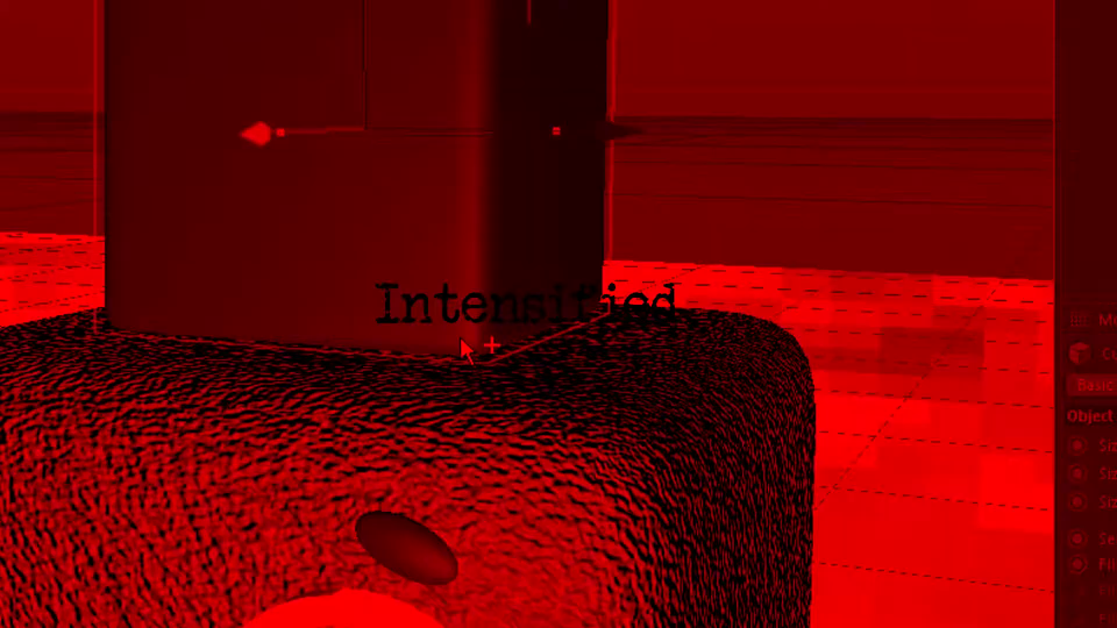
pyautogui.keyDown('alt'); pyautogui.moveTo(460, 338); pyautogui.dragTo(405, 326); pyautogui.keyUp('alt')
pyautogui.keyDown('alt'); pyautogui.moveTo(494, 324); pyautogui.dragTo(573, 286); pyautogui.keyUp('alt')
# Create a new material for the upper cube.
pyautogui.click(318, 485)
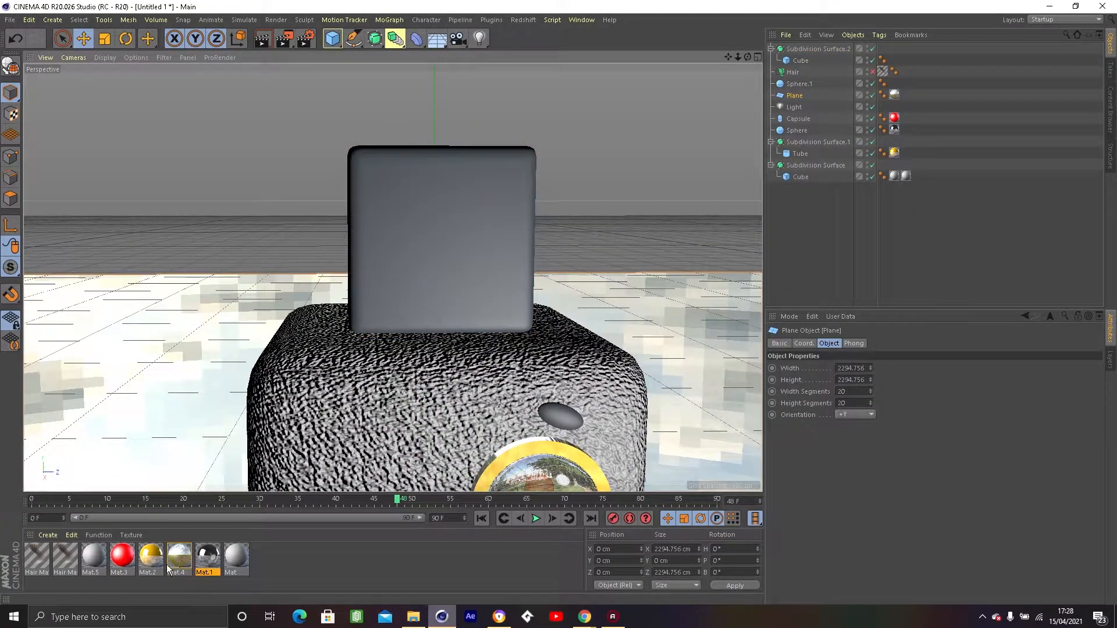
pyautogui.click(48, 535)
pyautogui.click(56, 386)
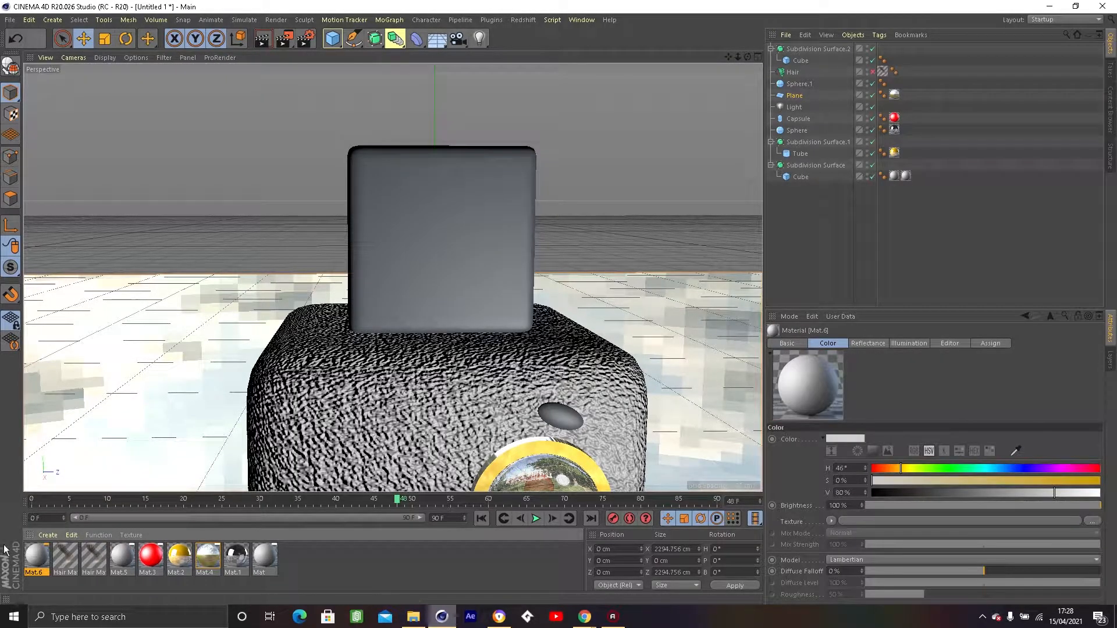
# Enable the new material's Bump channel and load grey_wool-post.jpg from the Desktop as its texture.
pyautogui.doubleClick(36, 556)
pyautogui.click(235, 274)
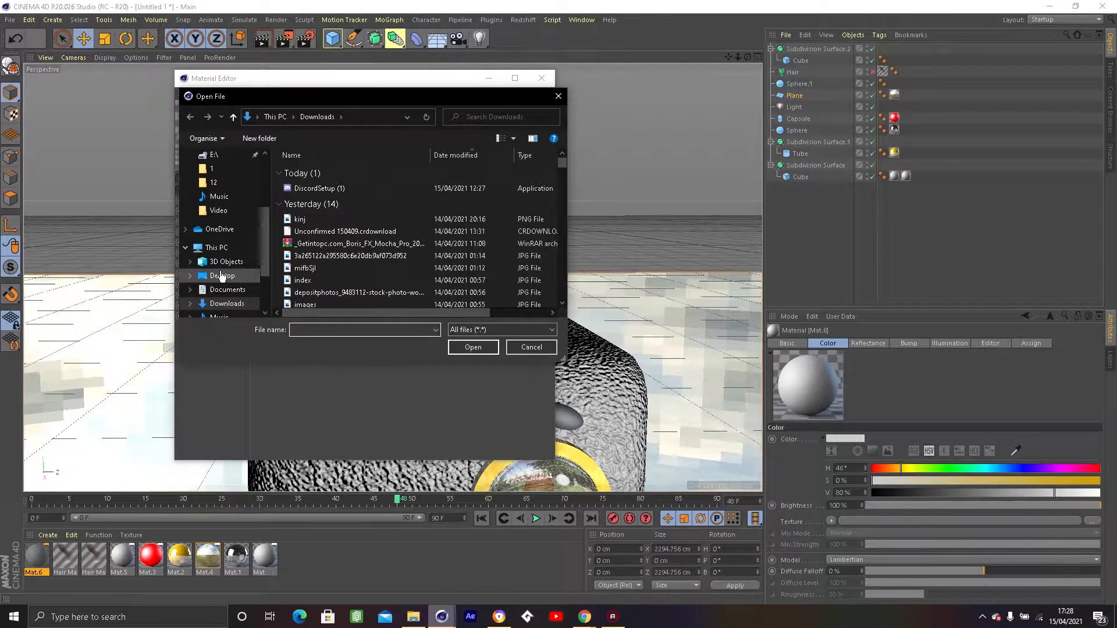
pyautogui.click(222, 276)
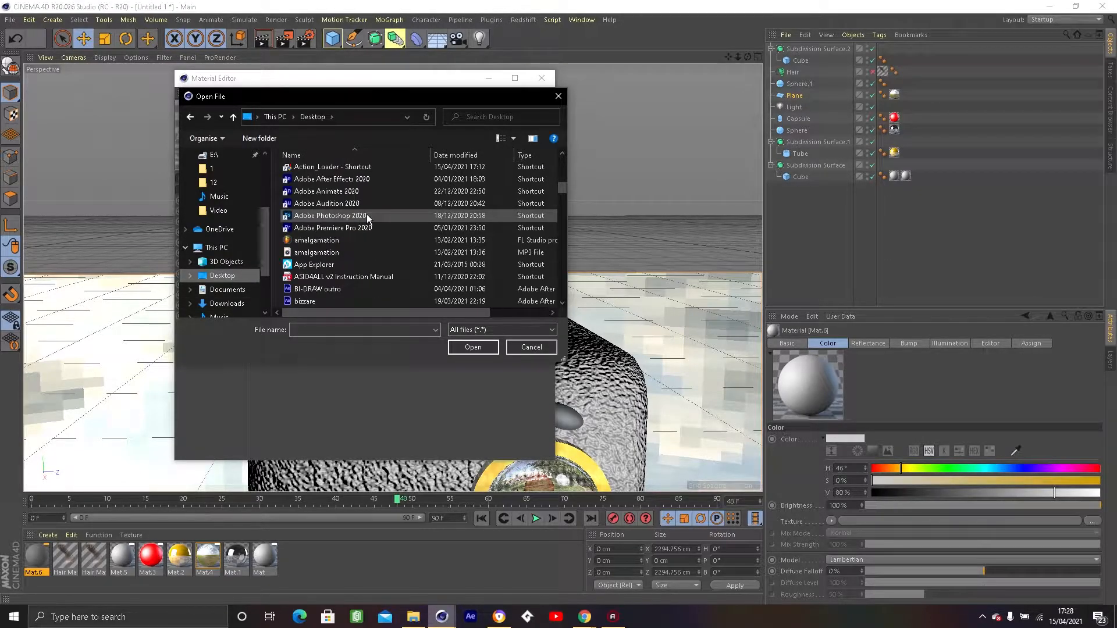
pyautogui.scroll(3, 367, 218)
pyautogui.scroll(-8, 367, 218)
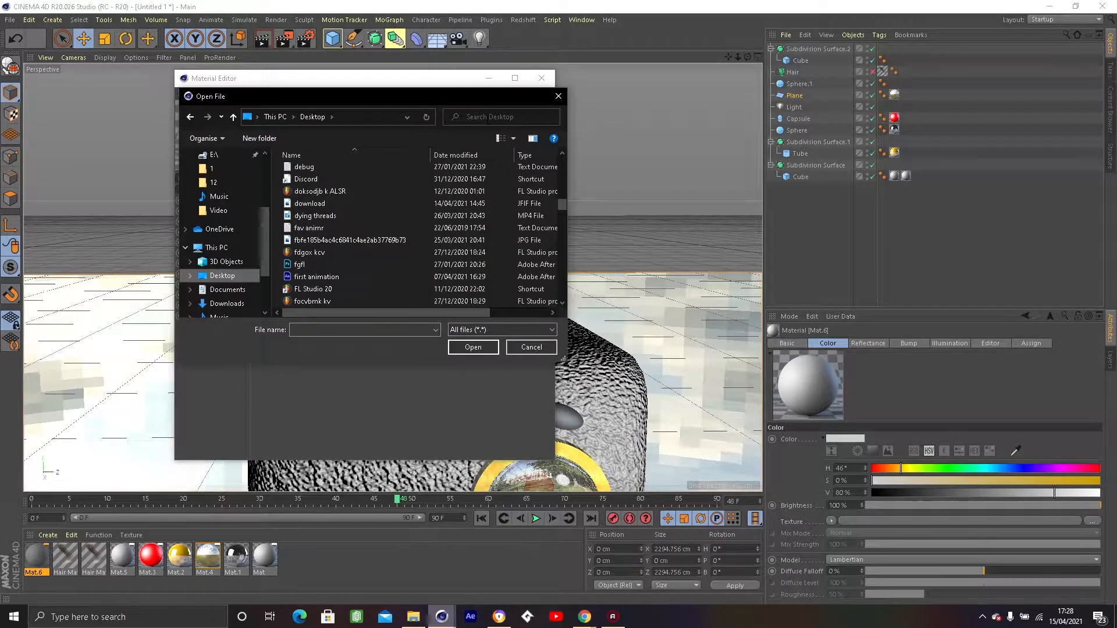
pyautogui.click(486, 120)
pyautogui.write('wo')
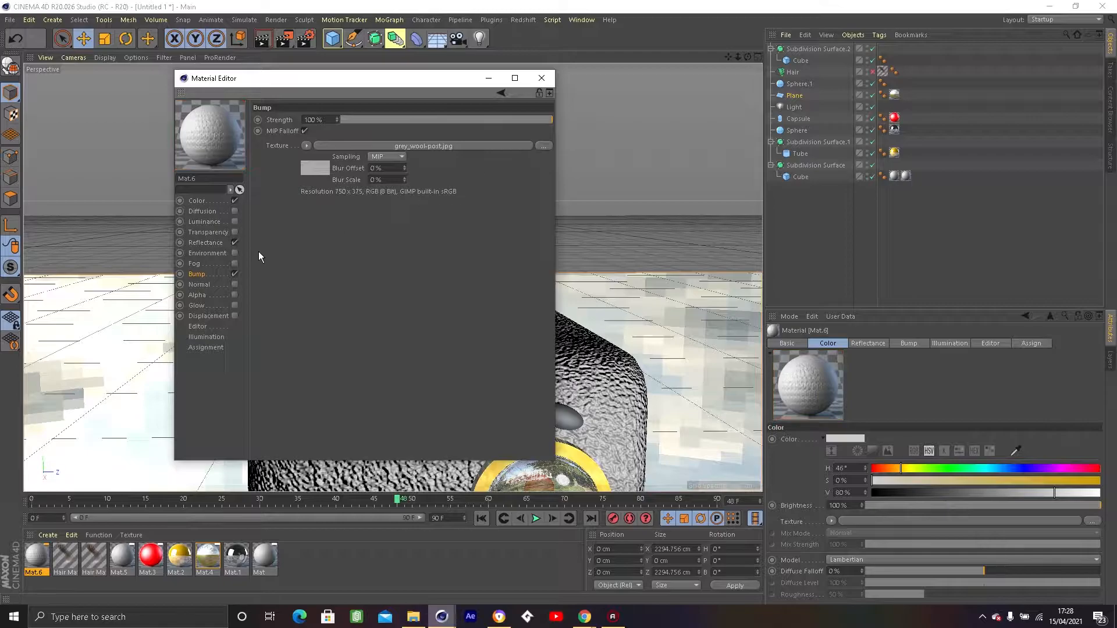
pyautogui.click(540, 80)
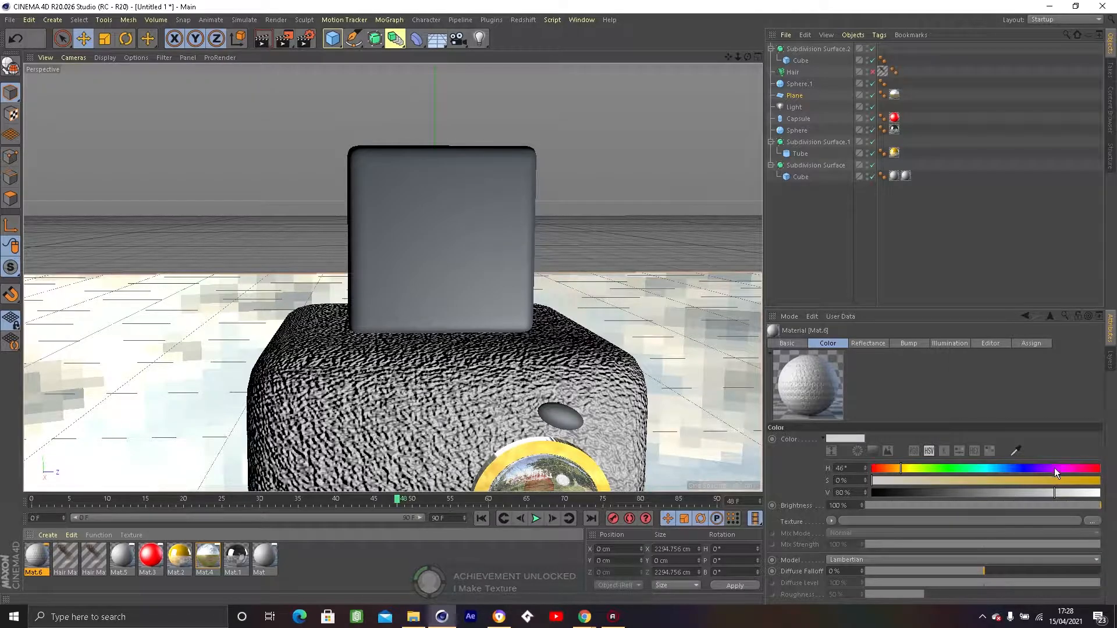
# Make the wool material magenta with hue 301°, saturation 100% and value 100%.
pyautogui.click(1092, 470)
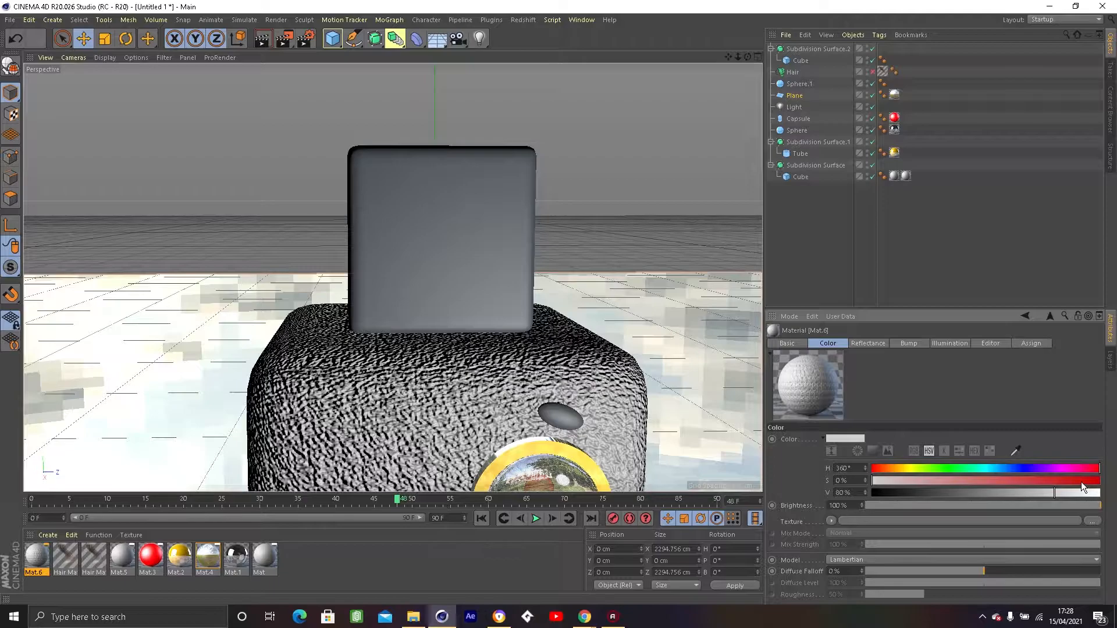
pyautogui.moveTo(1014, 470); pyautogui.dragTo(901, 469)
pyautogui.moveTo(1029, 479)
pyautogui.mouseDown()
pyautogui.moveTo(1107, 481)
pyautogui.moveTo(1101, 492)
pyautogui.mouseUp()
pyautogui.click(1064, 469)
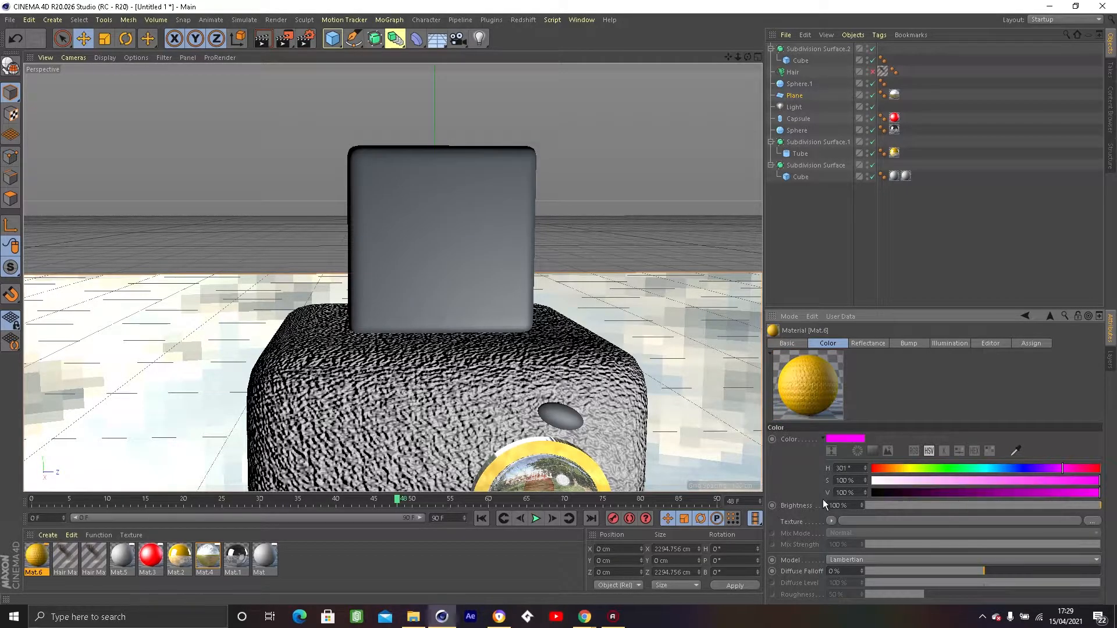
# Apply the magenta wool material to the upper cube and render the view as a preview.
pyautogui.moveTo(348, 309); pyautogui.dragTo(449, 234)
pyautogui.keyDown('alt'); pyautogui.moveTo(380, 251); pyautogui.dragTo(248, 286); pyautogui.keyUp('alt')
pyautogui.scroll(-7, 249, 286)
pyautogui.keyDown('alt'); pyautogui.moveTo(249, 286); pyautogui.dragTo(312, 260, button='middle'); pyautogui.keyUp('alt')
pyautogui.scroll(3, 303, 266)
pyautogui.keyDown('alt'); pyautogui.moveTo(304, 267); pyautogui.dragTo(273, 245); pyautogui.keyUp('alt')
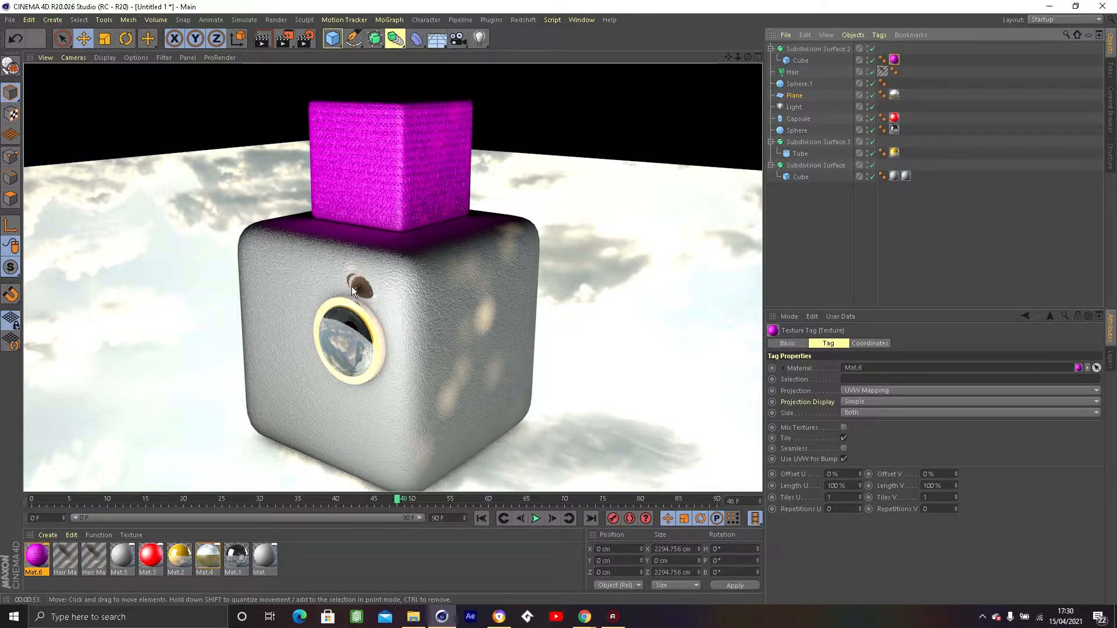
# Examine the wool texture on the upper cube up close from several angles.
pyautogui.click(359, 242)
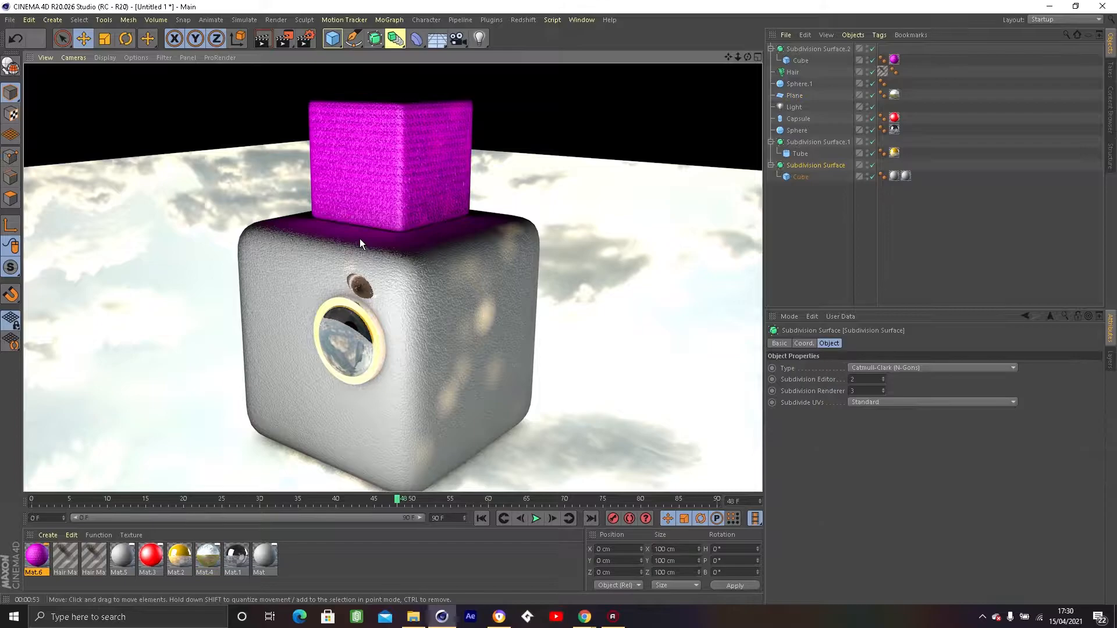
pyautogui.keyDown('alt'); pyautogui.moveTo(356, 230); pyautogui.dragTo(442, 253); pyautogui.keyUp('alt')
pyautogui.scroll(3, 378, 234)
pyautogui.keyDown('alt'); pyautogui.moveTo(378, 234); pyautogui.dragTo(437, 322, button='middle'); pyautogui.keyUp('alt')
pyautogui.scroll(3, 437, 314)
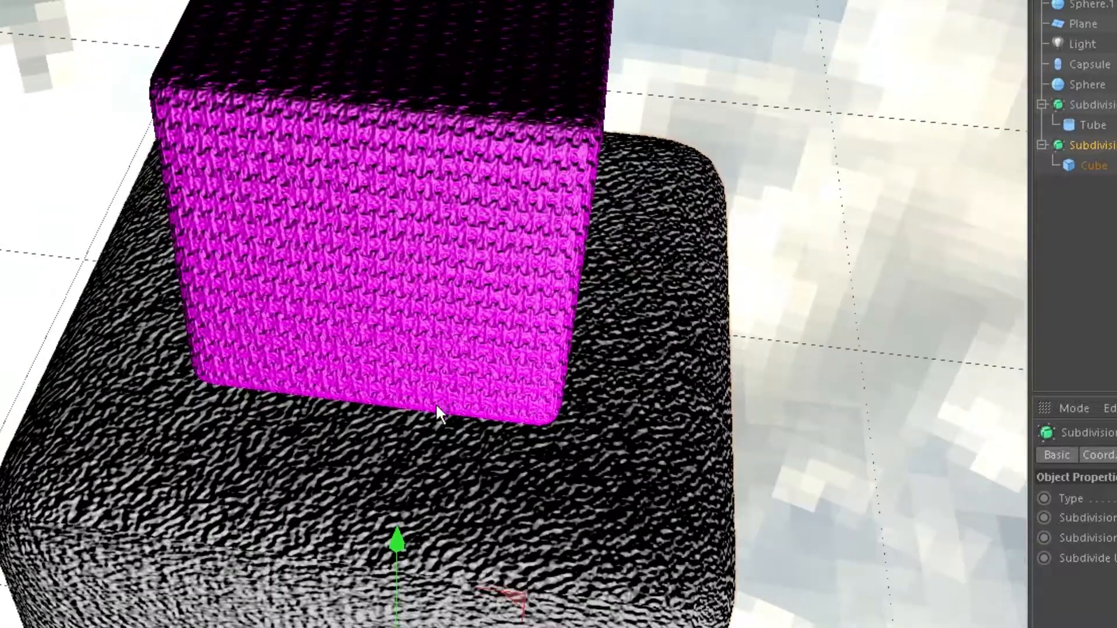
pyautogui.keyDown('alt'); pyautogui.moveTo(436, 405); pyautogui.dragTo(432, 579, button='middle'); pyautogui.keyUp('alt')
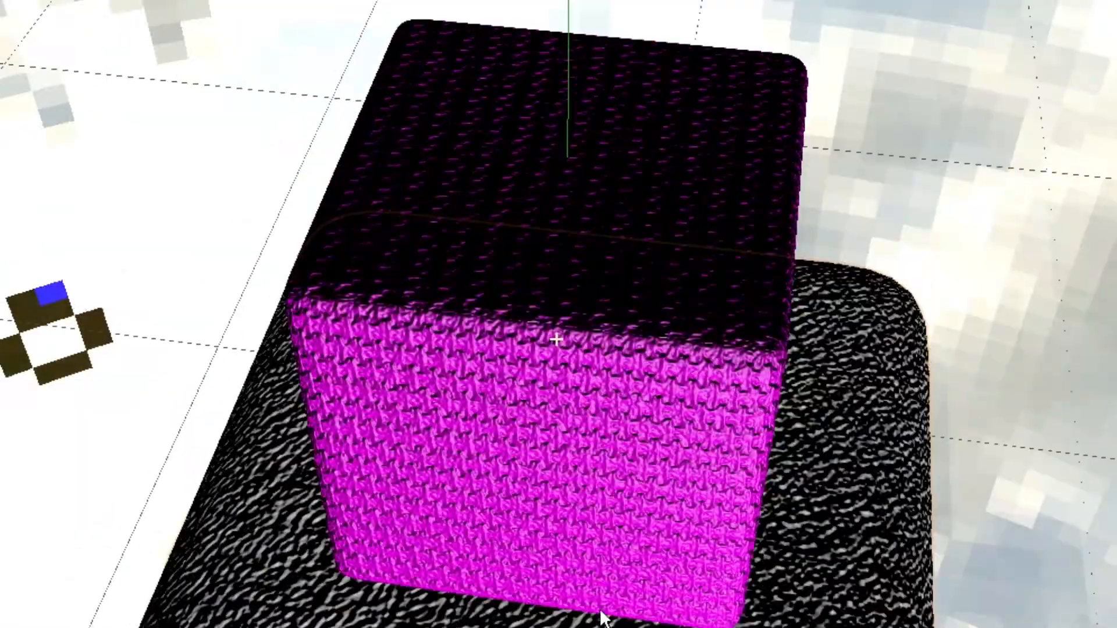
pyautogui.scroll(3, 404, 335)
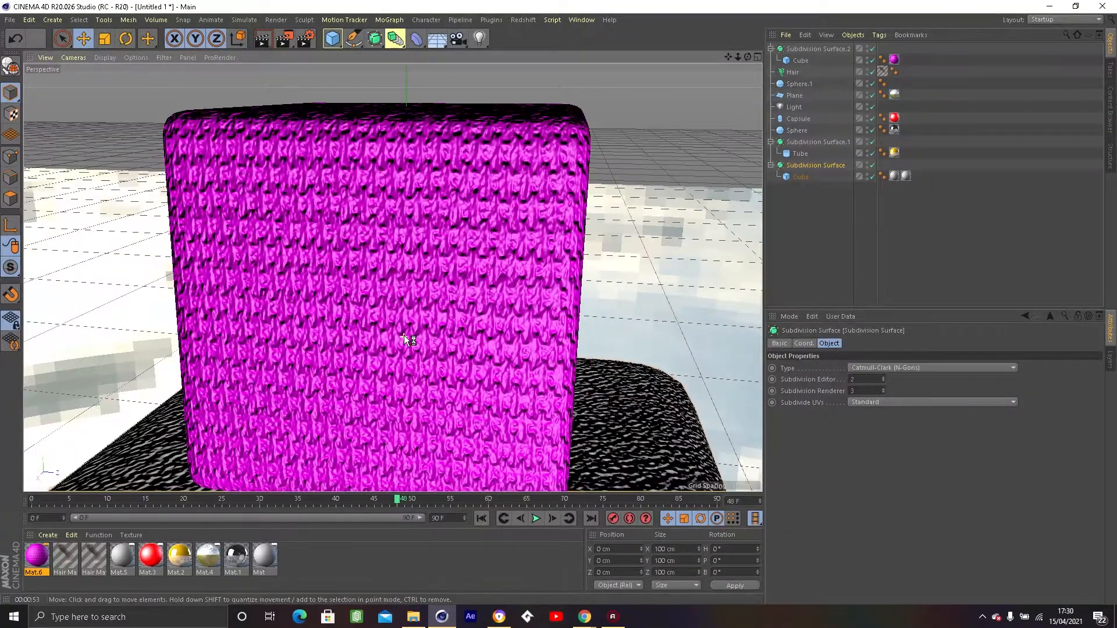
# Add a sphere primitive and scale it down uniformly to about 117 cm across.
pyautogui.click(332, 38)
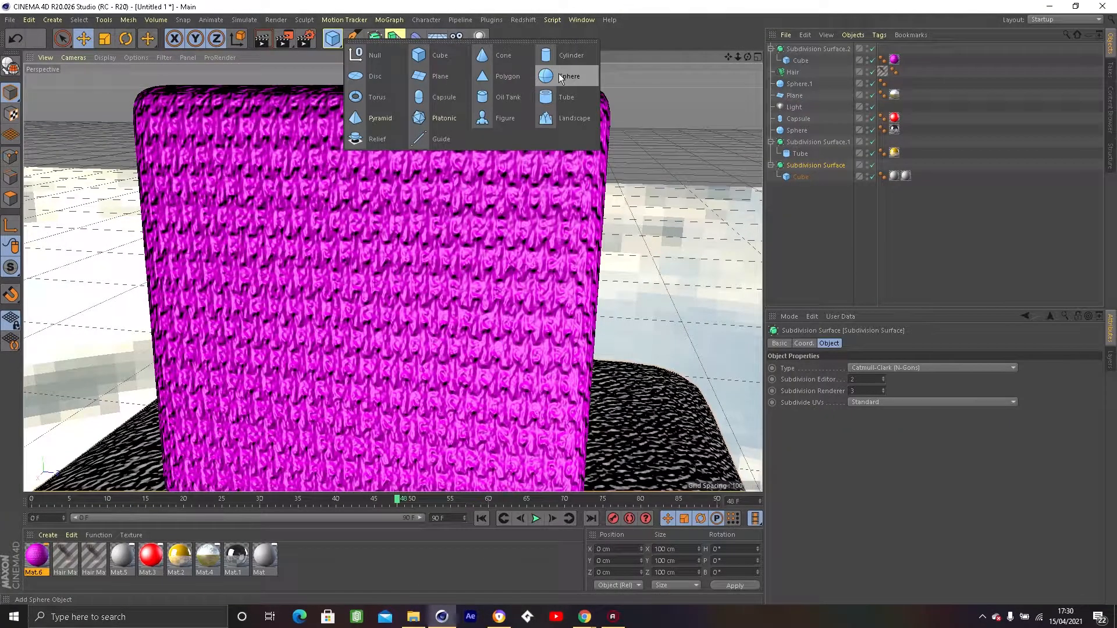
pyautogui.click(560, 77)
pyautogui.keyDown('alt'); pyautogui.moveTo(458, 288); pyautogui.dragTo(539, 262); pyautogui.keyUp('alt')
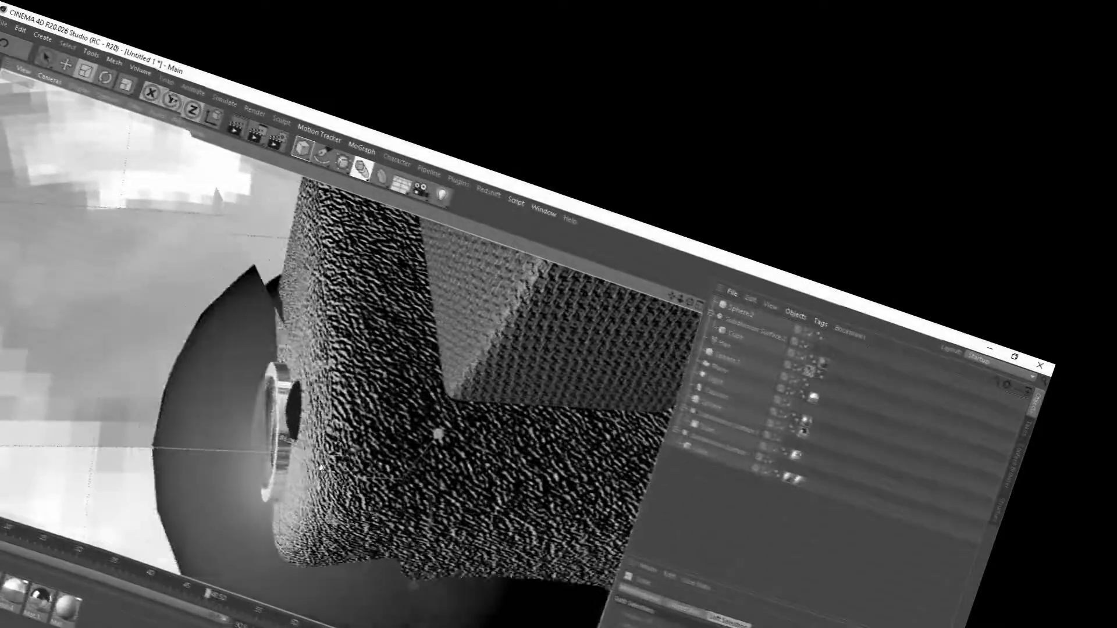
pyautogui.moveTo(438, 434); pyautogui.dragTo(433, 439)
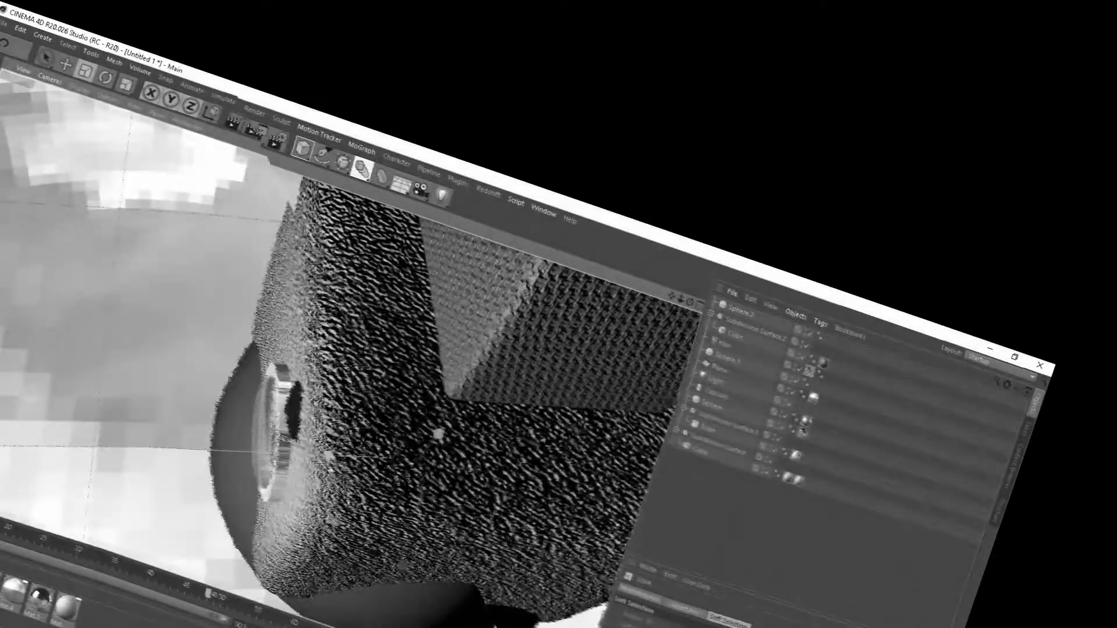
pyautogui.press('e')
pyautogui.keyDown('alt'); pyautogui.moveTo(354, 430); pyautogui.dragTo(480, 355); pyautogui.keyUp('alt')
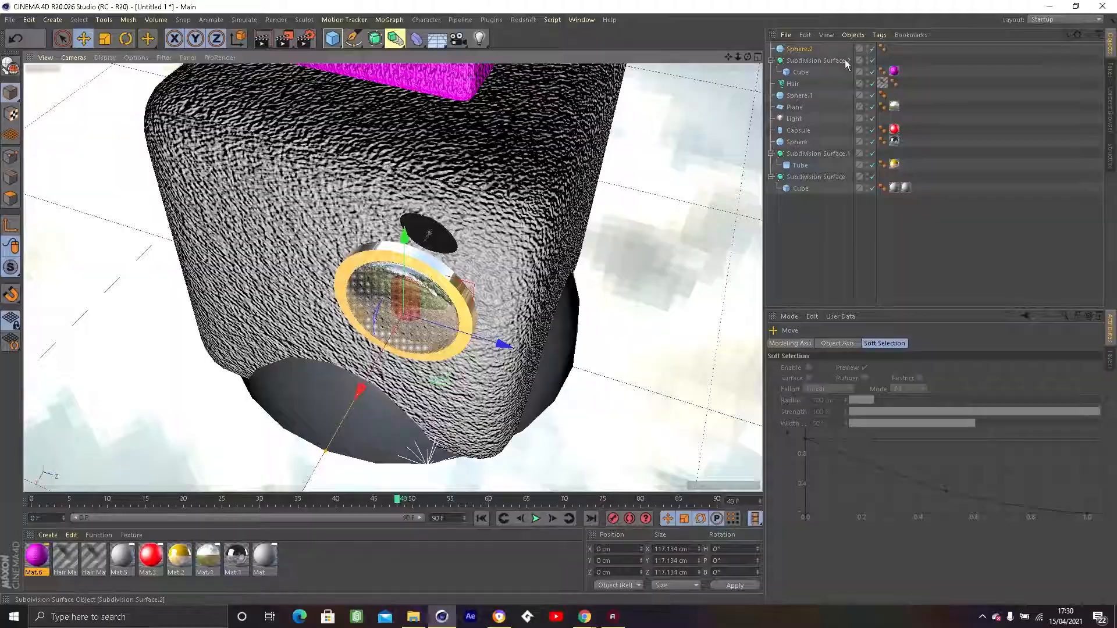
# Disable the Hair object and move the new sphere to about X 38 cm and Y -23 cm.
pyautogui.click(872, 83)
pyautogui.moveTo(401, 239); pyautogui.dragTo(578, 156)
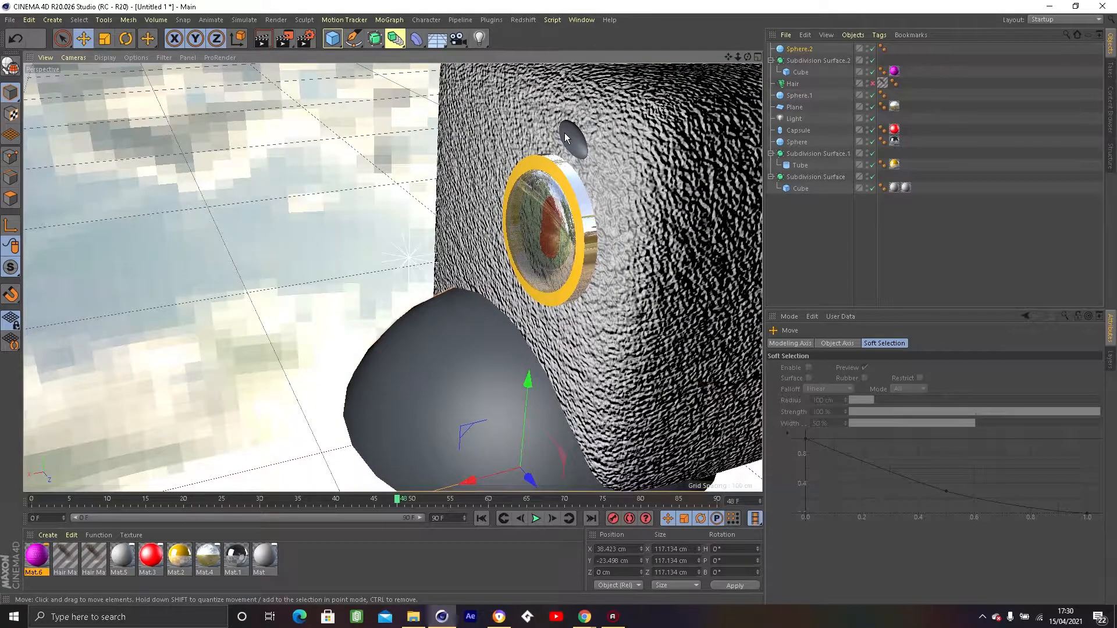
# Check the small existing sphere's settings and set the new large sphere's segments to 200.
pyautogui.click(564, 133)
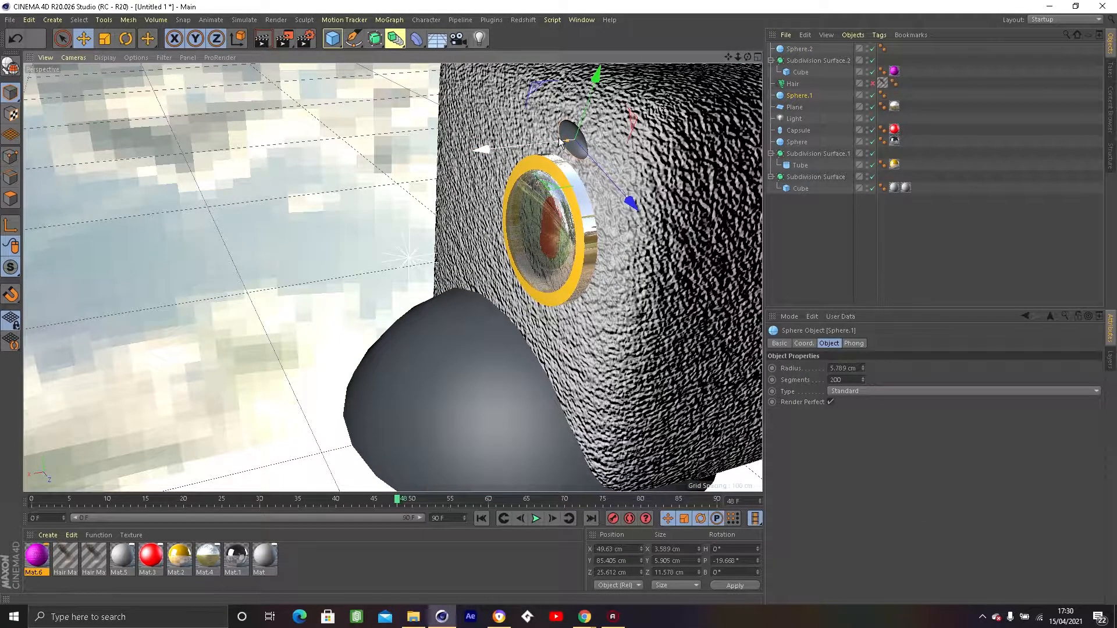
pyautogui.keyDown('alt'); pyautogui.moveTo(293, 214); pyautogui.dragTo(179, 152); pyautogui.keyUp('alt')
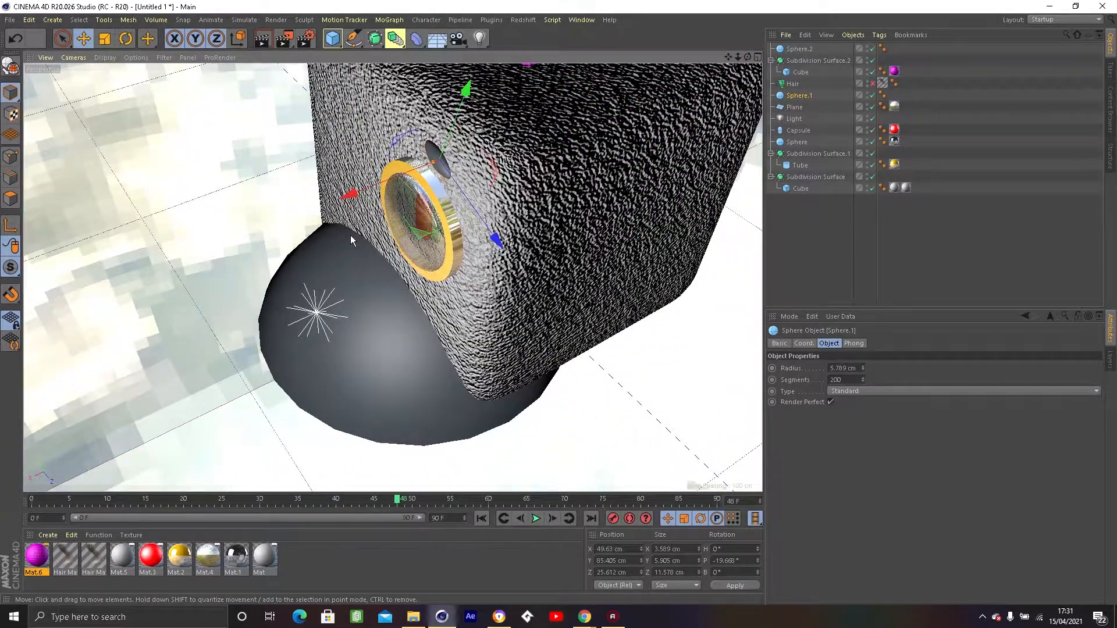
pyautogui.click(349, 294)
pyautogui.keyDown('alt'); pyautogui.moveTo(266, 249); pyautogui.dragTo(289, 314); pyautogui.keyUp('alt')
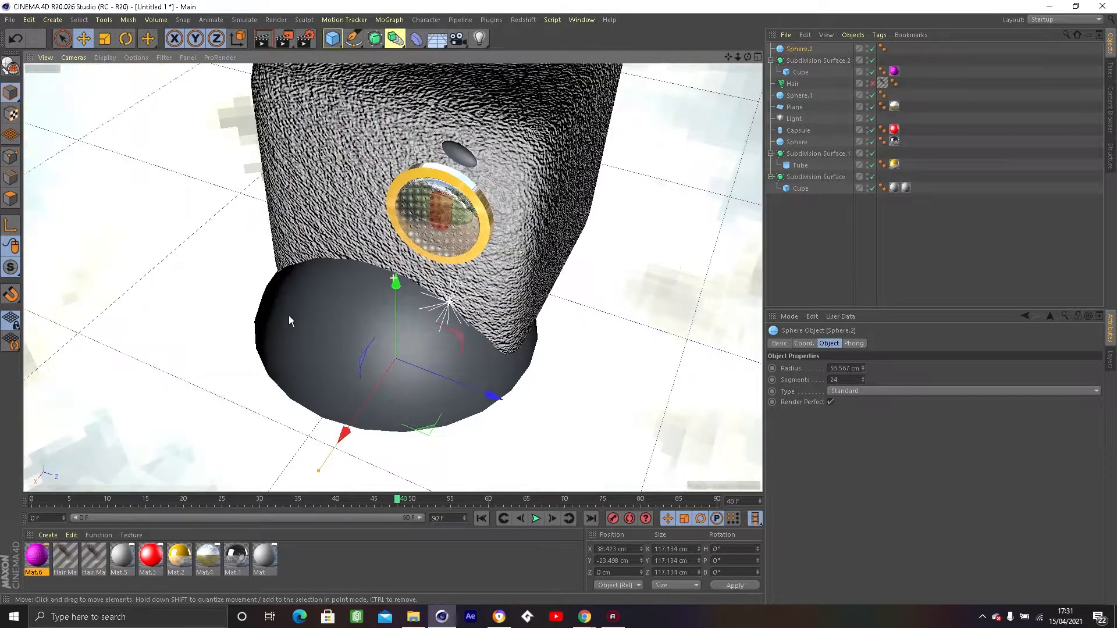
pyautogui.moveTo(864, 379); pyautogui.dragTo(863, 349)
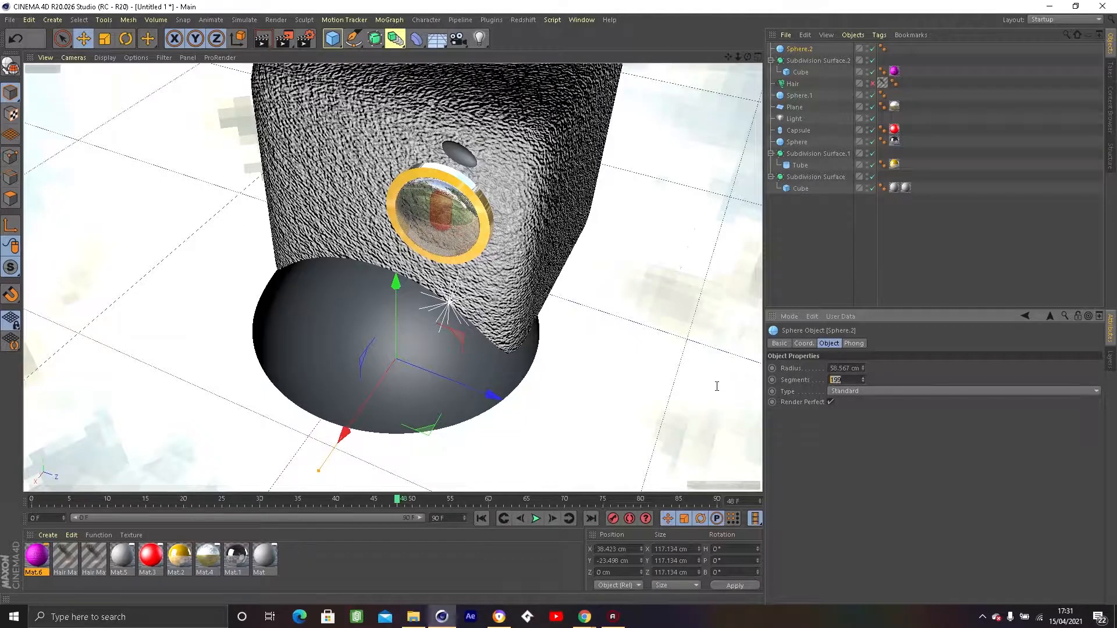
pyautogui.write('200')
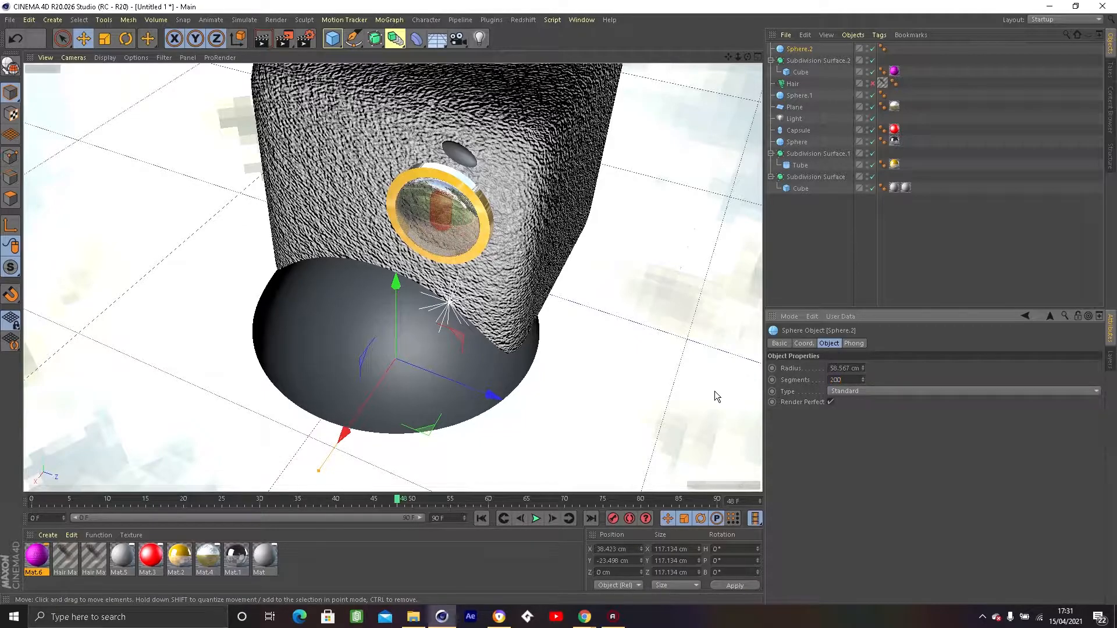
pyautogui.click(690, 374)
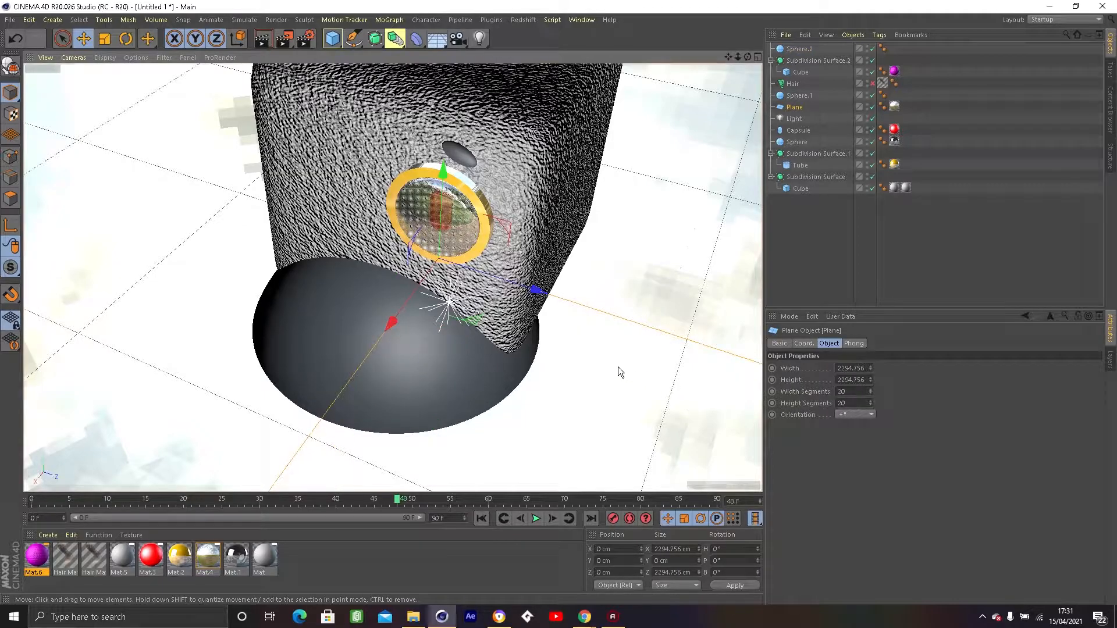
# Raise the new sphere to about Y 60 cm and scale it down to about 50 cm across.
pyautogui.click(436, 351)
pyautogui.keyDown('alt'); pyautogui.moveTo(582, 418); pyautogui.dragTo(506, 326); pyautogui.keyUp('alt')
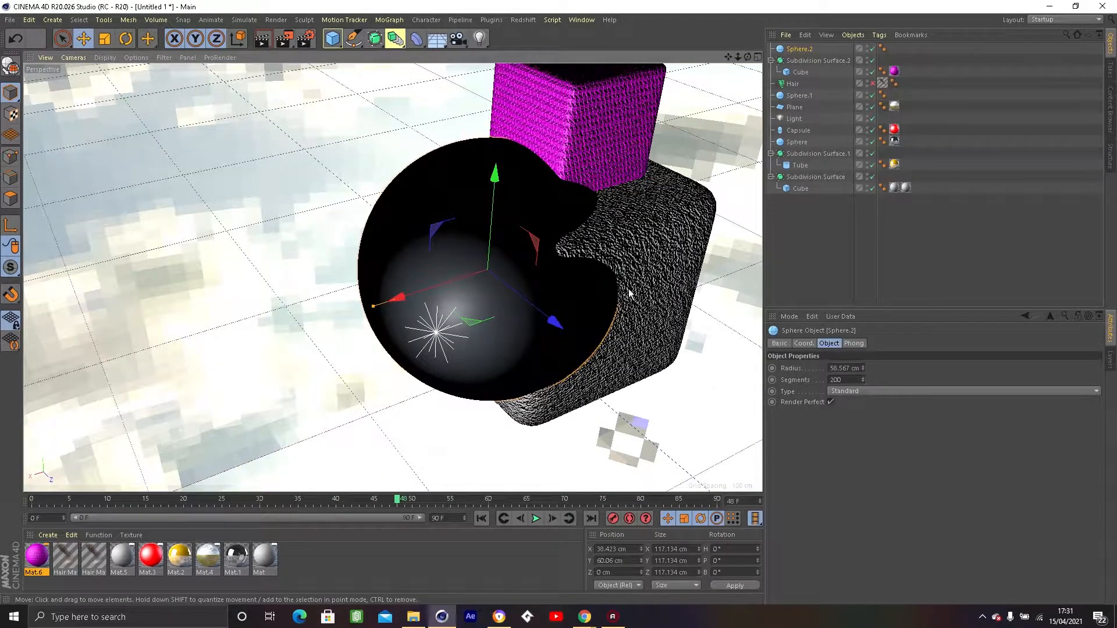
pyautogui.press('t')
pyautogui.moveTo(495, 173); pyautogui.dragTo(491, 227)
pyautogui.press('e')
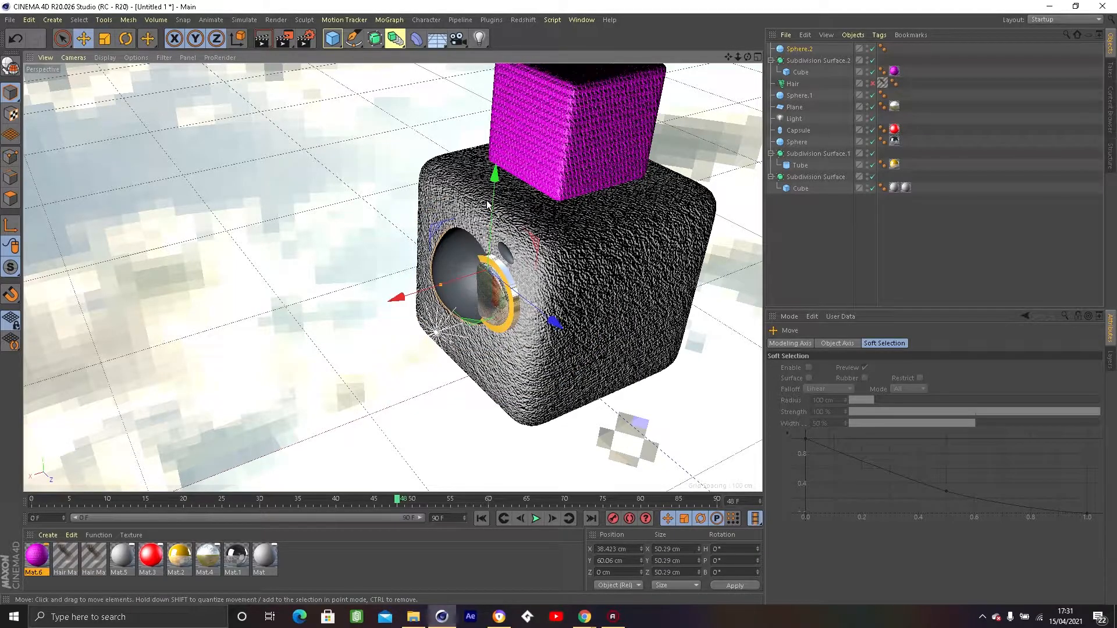
# Move the sphere up to about Y 123 cm, in front of the magenta cube.
pyautogui.moveTo(495, 173); pyautogui.dragTo(495, 101)
pyautogui.keyDown('alt'); pyautogui.moveTo(503, 330); pyautogui.dragTo(547, 342); pyautogui.keyUp('alt')
pyautogui.scroll(-5, 547, 342)
pyautogui.keyDown('alt'); pyautogui.moveTo(548, 342); pyautogui.dragTo(476, 478, button='middle'); pyautogui.keyUp('alt')
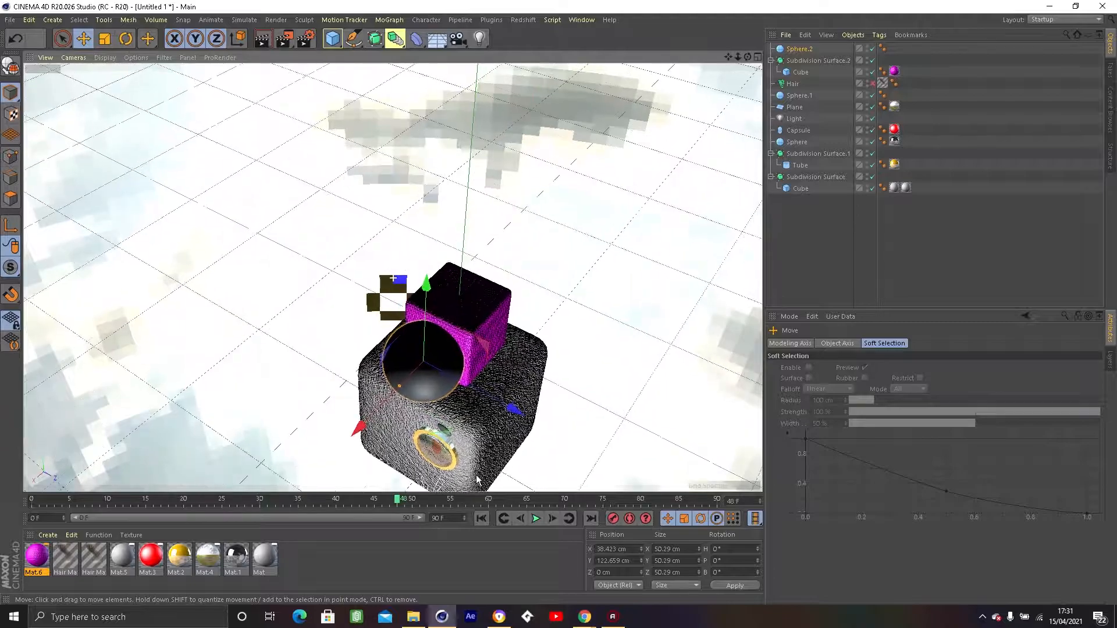
pyautogui.scroll(3, 473, 459)
pyautogui.scroll(5, 473, 458)
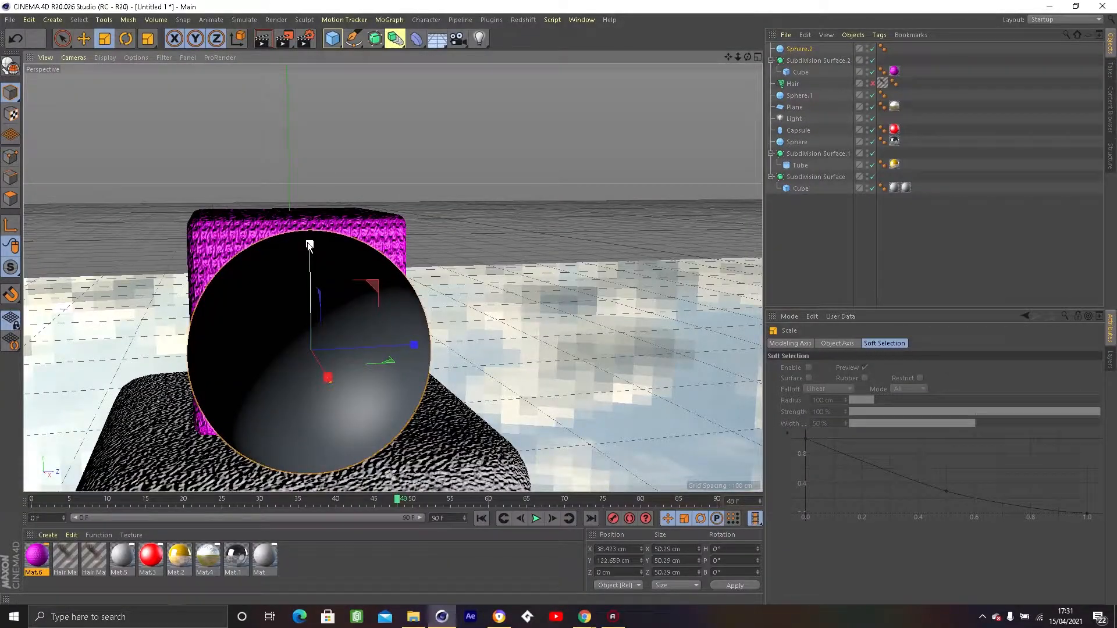
# Shrink the sphere to about 11 cm across and raise it to about Y 133 cm.
pyautogui.moveTo(309, 242); pyautogui.dragTo(308, 311)
pyautogui.press('e')
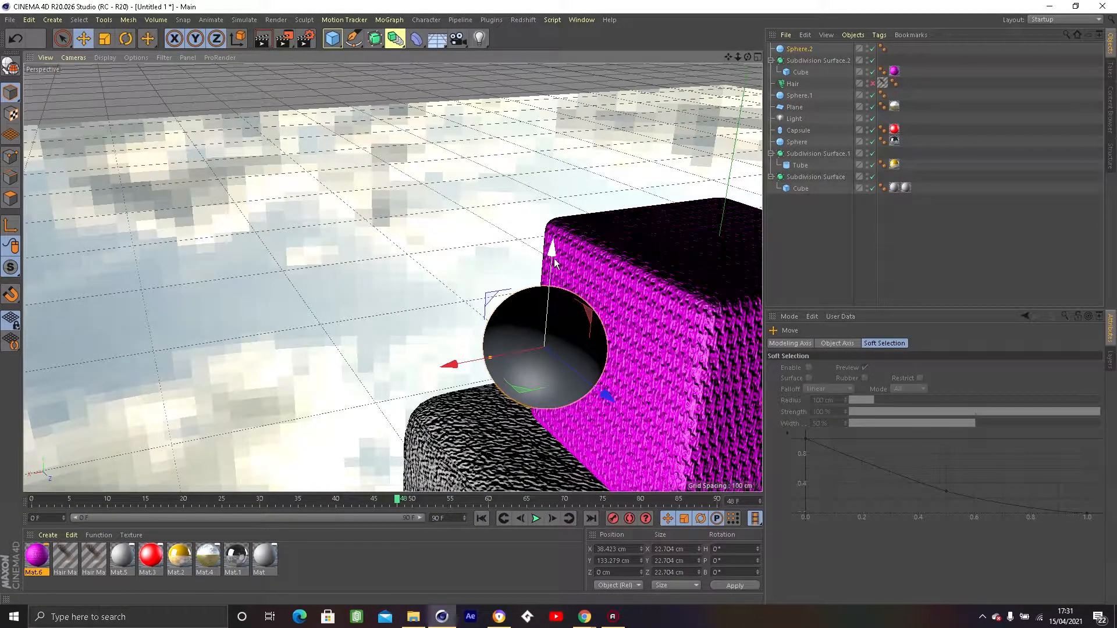
pyautogui.press('t')
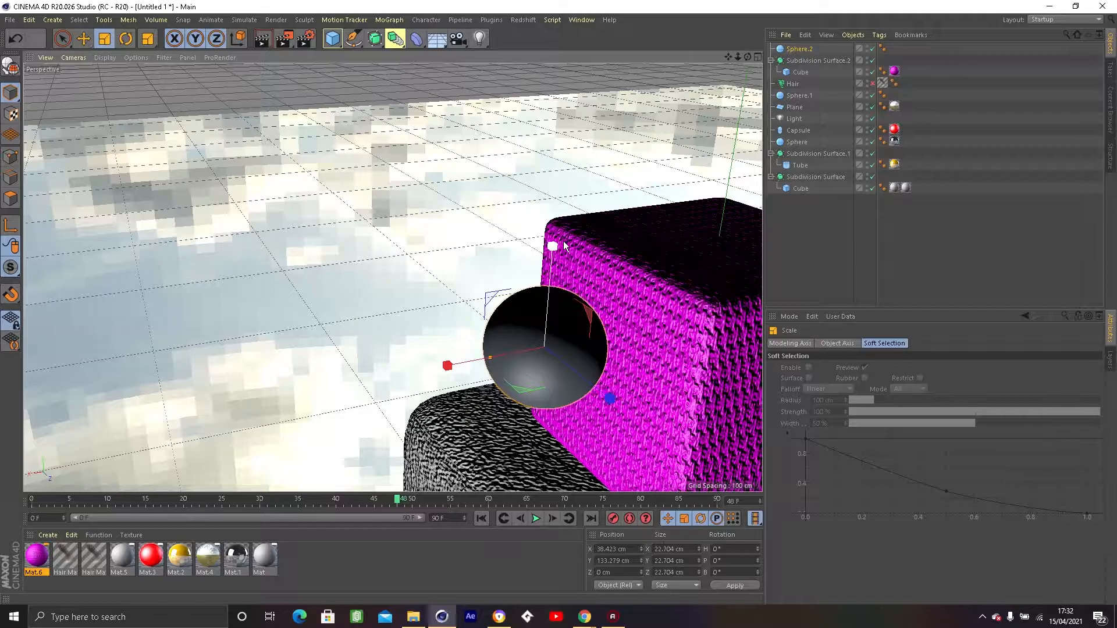
pyautogui.moveTo(553, 249); pyautogui.dragTo(553, 308)
pyautogui.press('e')
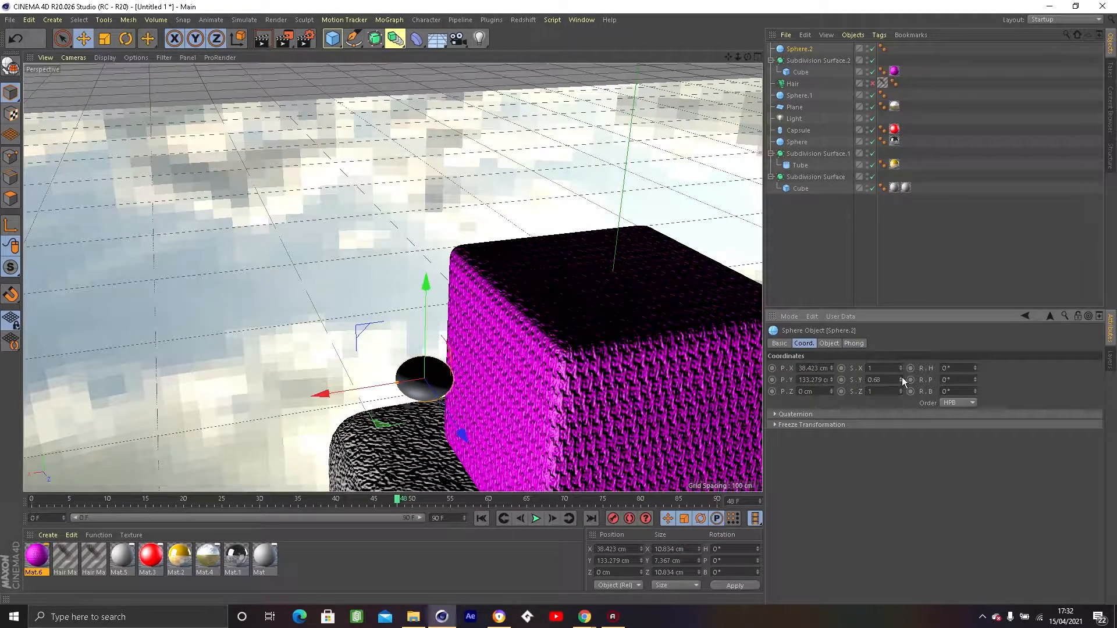
# Flatten the small sphere by setting its X scale to 0.4.
pyautogui.click(828, 343)
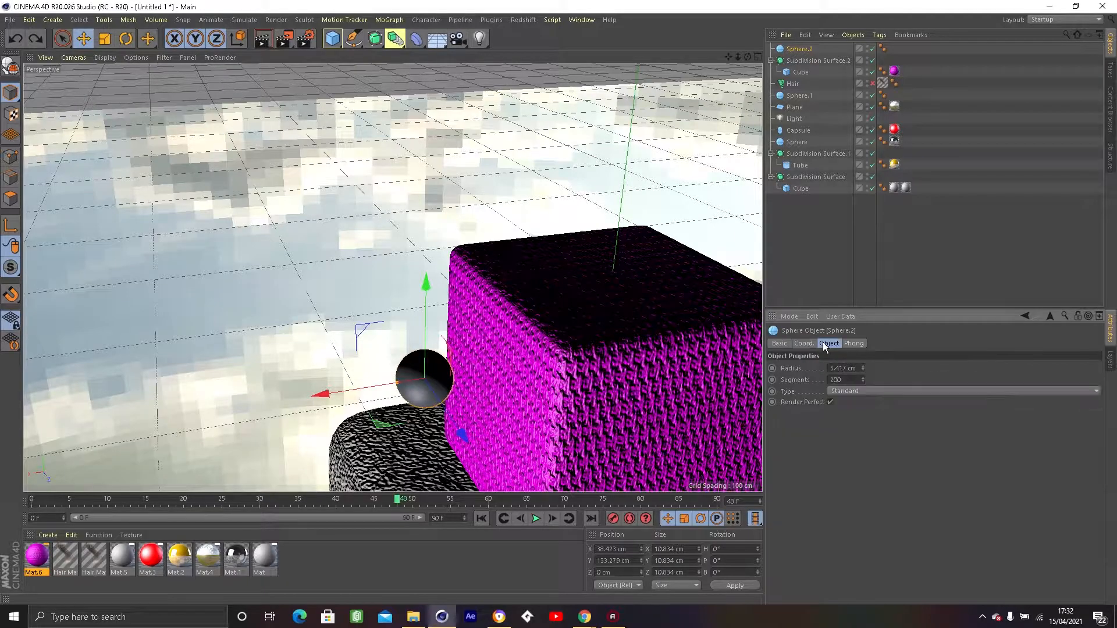
pyautogui.click(805, 345)
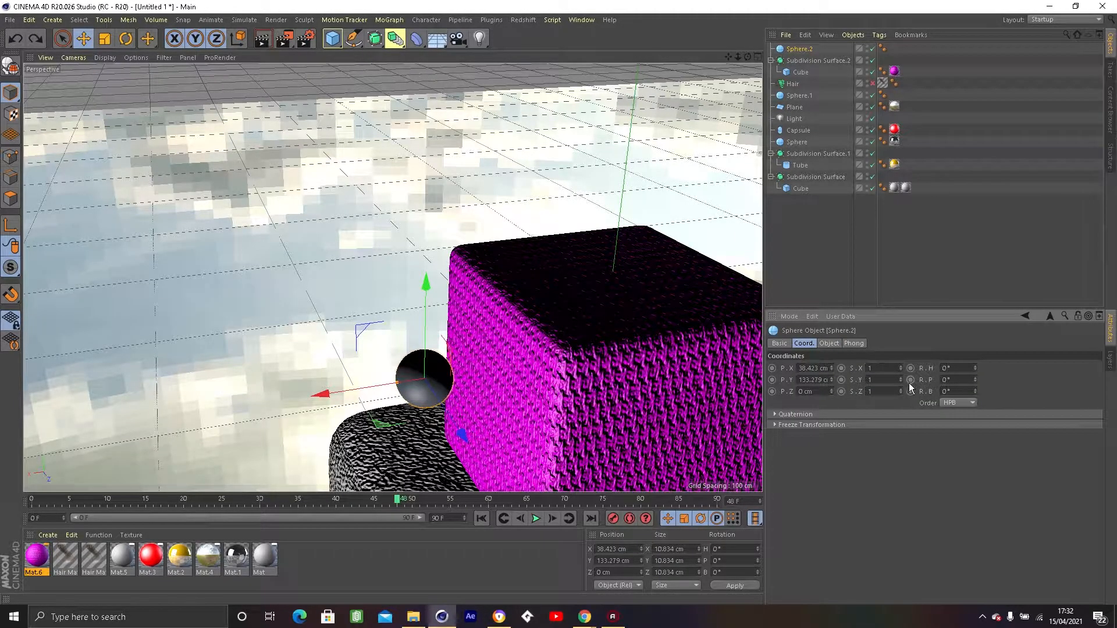
pyautogui.moveTo(900, 396); pyautogui.dragTo(692, 365)
pyautogui.hotkey('ctrl', 'z')
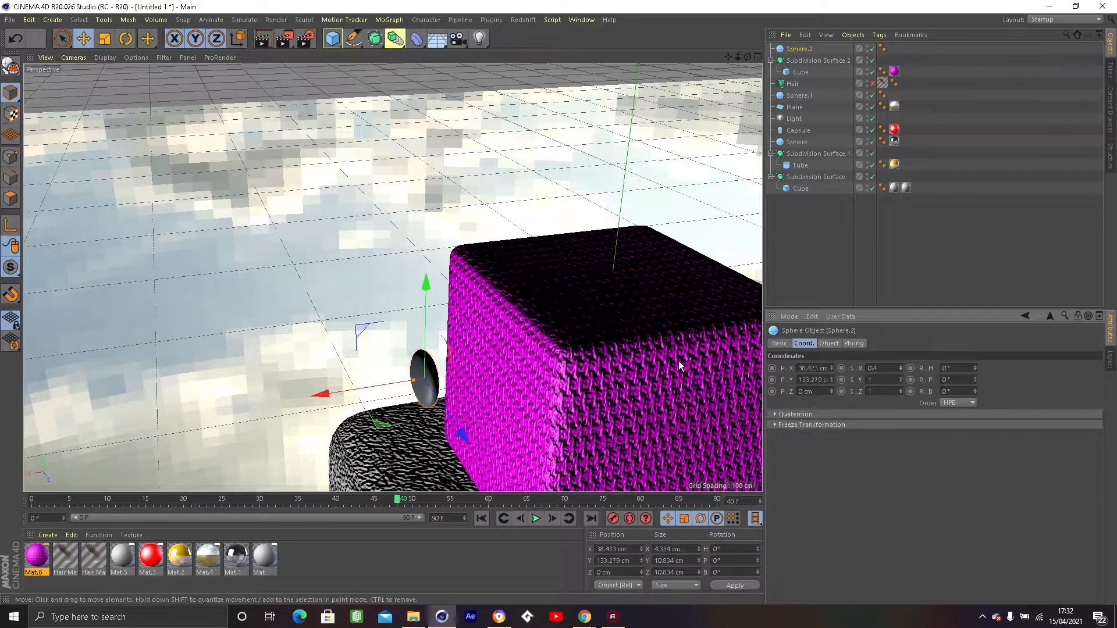
# Move the flattened sphere against the magenta cube's front face, at about X 25 cm and Z 10 cm.
pyautogui.keyDown('alt'); pyautogui.moveTo(466, 346); pyautogui.dragTo(539, 327); pyautogui.keyUp('alt')
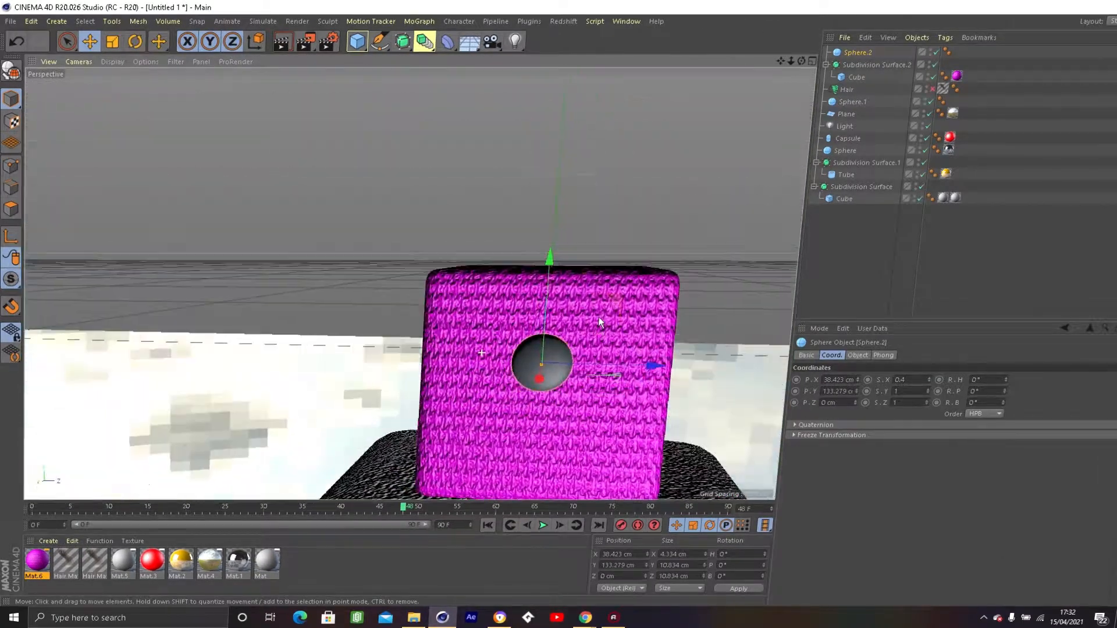
pyautogui.scroll(2, 585, 367)
pyautogui.scroll(2, 585, 366)
pyautogui.keyDown('alt'); pyautogui.moveTo(543, 374); pyautogui.dragTo(510, 355); pyautogui.keyUp('alt')
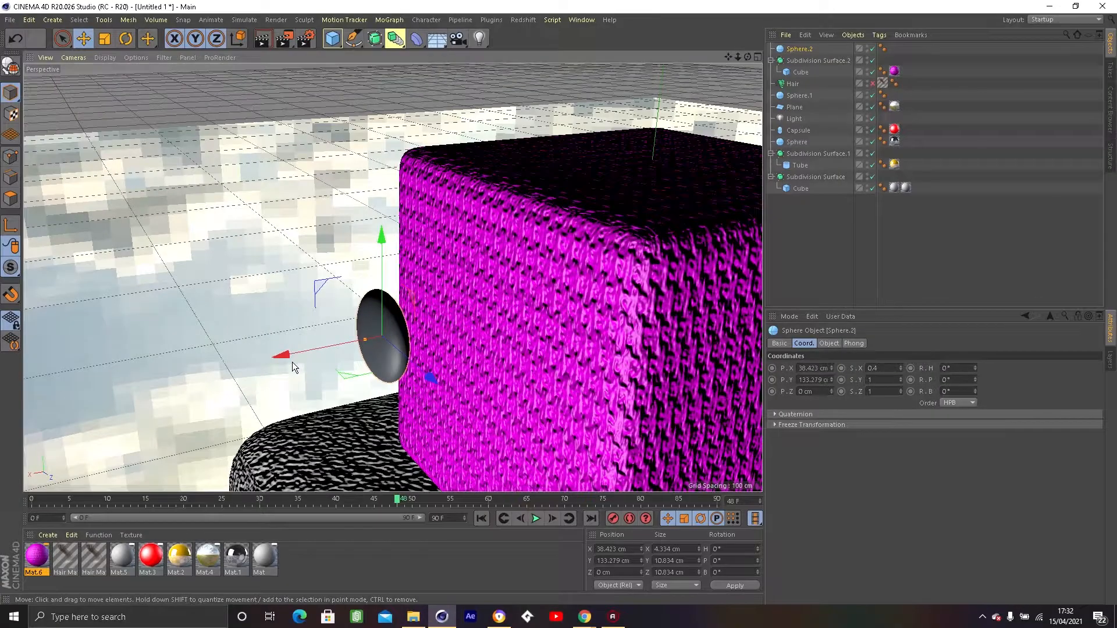
pyautogui.moveTo(292, 362); pyautogui.dragTo(580, 258)
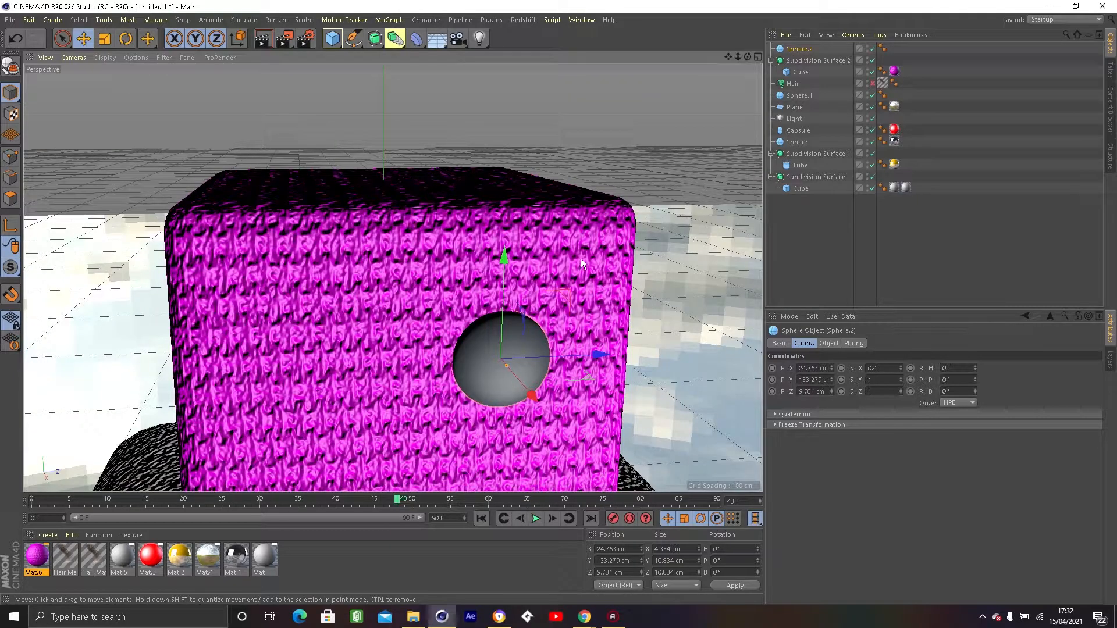
# Duplicate the eye sphere and move the copy to about Z -11 cm on the magenta cube's face.
pyautogui.hotkey('ctrl', 'c')
pyautogui.hotkey('ctrl', 'v')
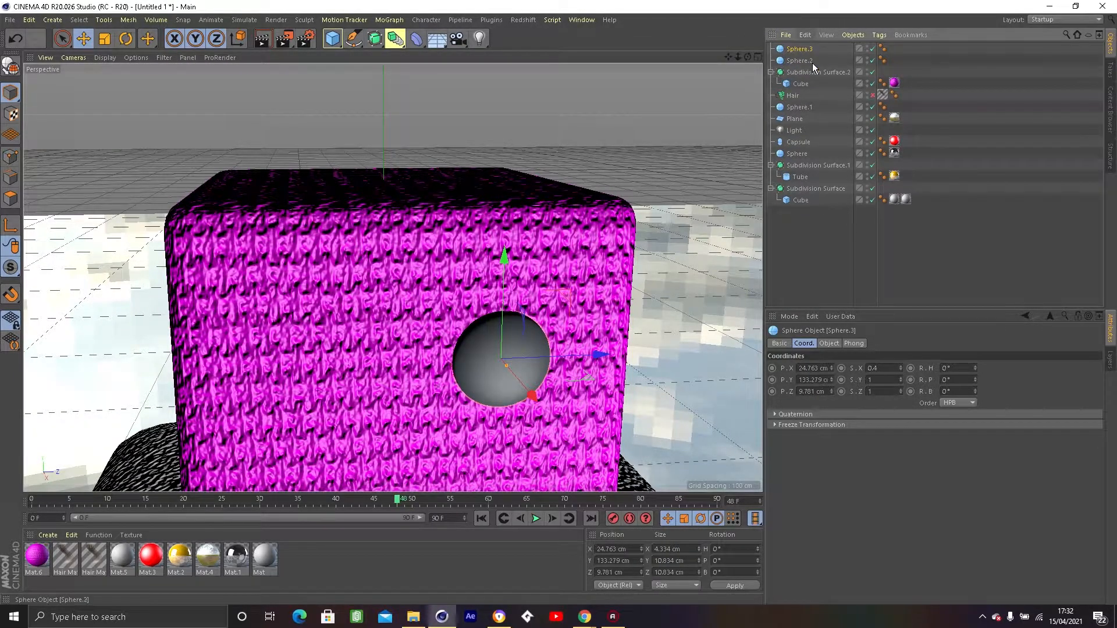
pyautogui.moveTo(602, 353); pyautogui.dragTo(407, 364)
pyautogui.keyDown('ctrl'); pyautogui.moveTo(323, 351); pyautogui.dragTo(437, 354); pyautogui.keyUp('ctrl')
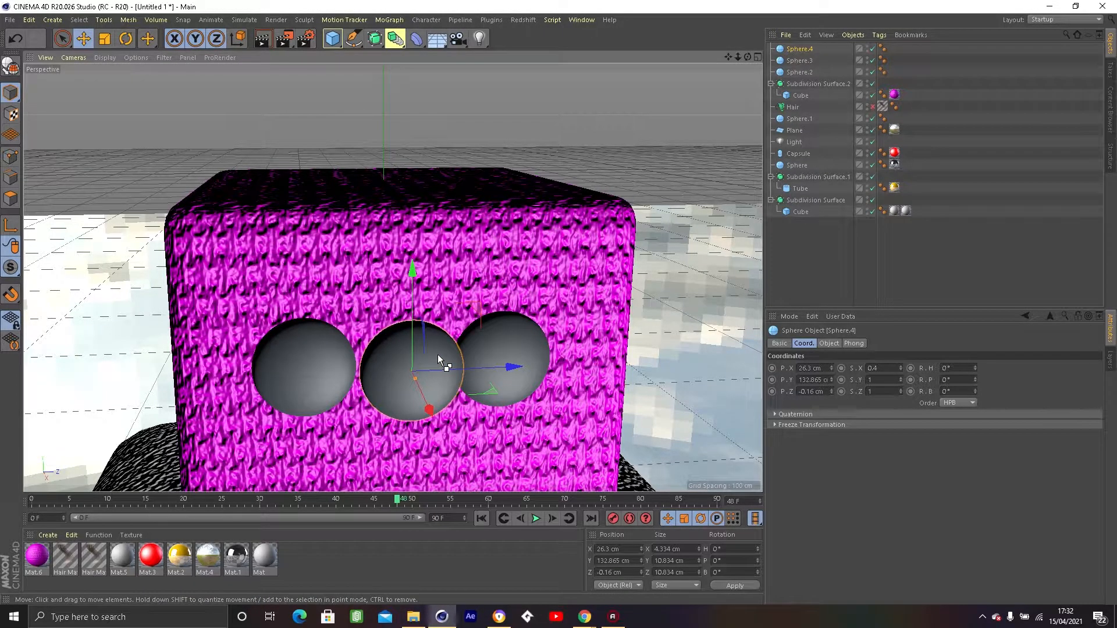
pyautogui.hotkey('ctrl', 'z')
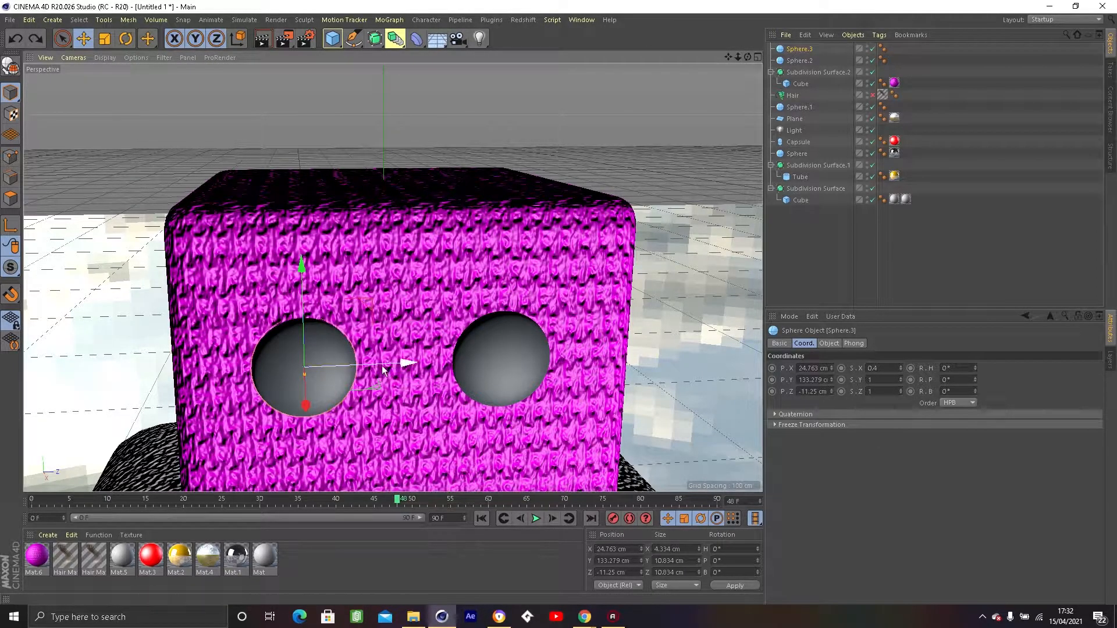
# Shift the original eye sphere outward to about Z 11 cm.
pyautogui.click(481, 370)
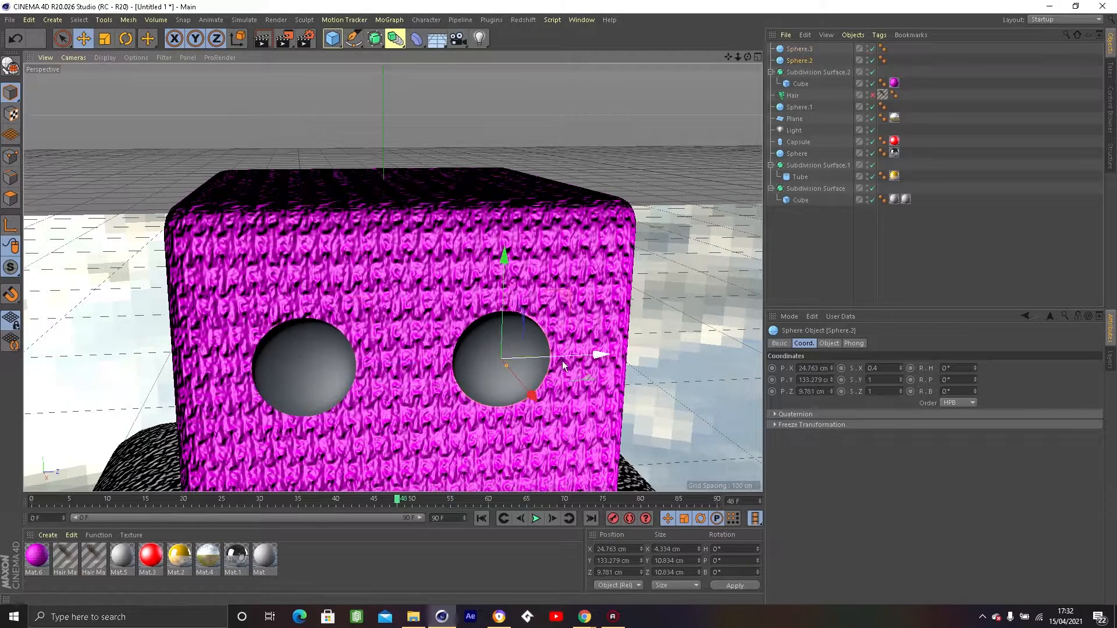
pyautogui.moveTo(598, 355); pyautogui.dragTo(614, 356)
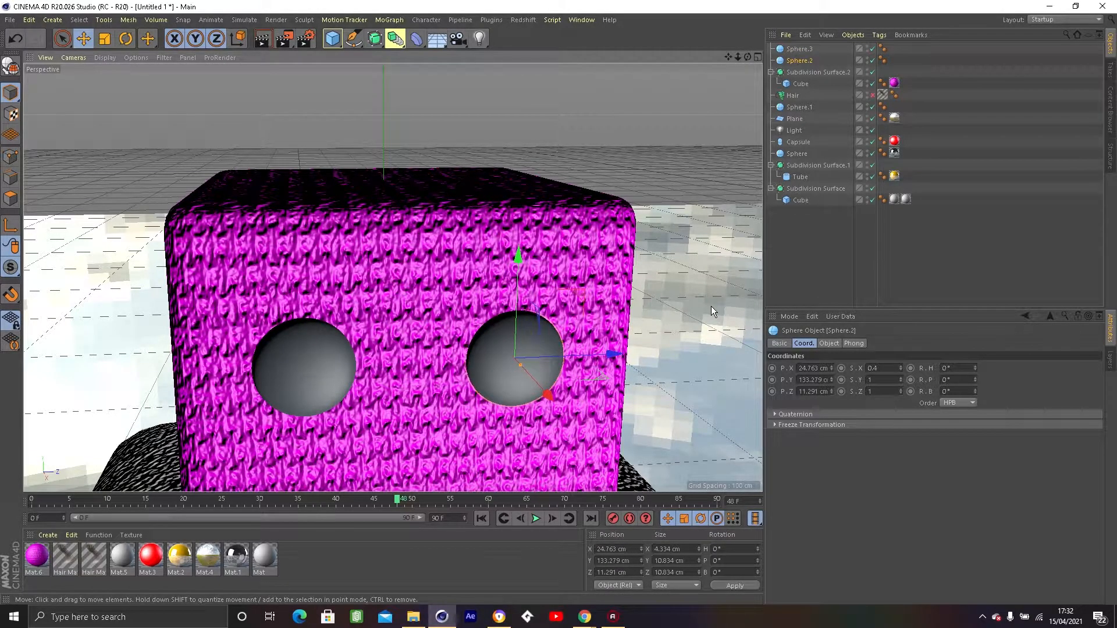
pyautogui.click(711, 306)
# Create a new standard material and set its colour to black.
pyautogui.click(46, 536)
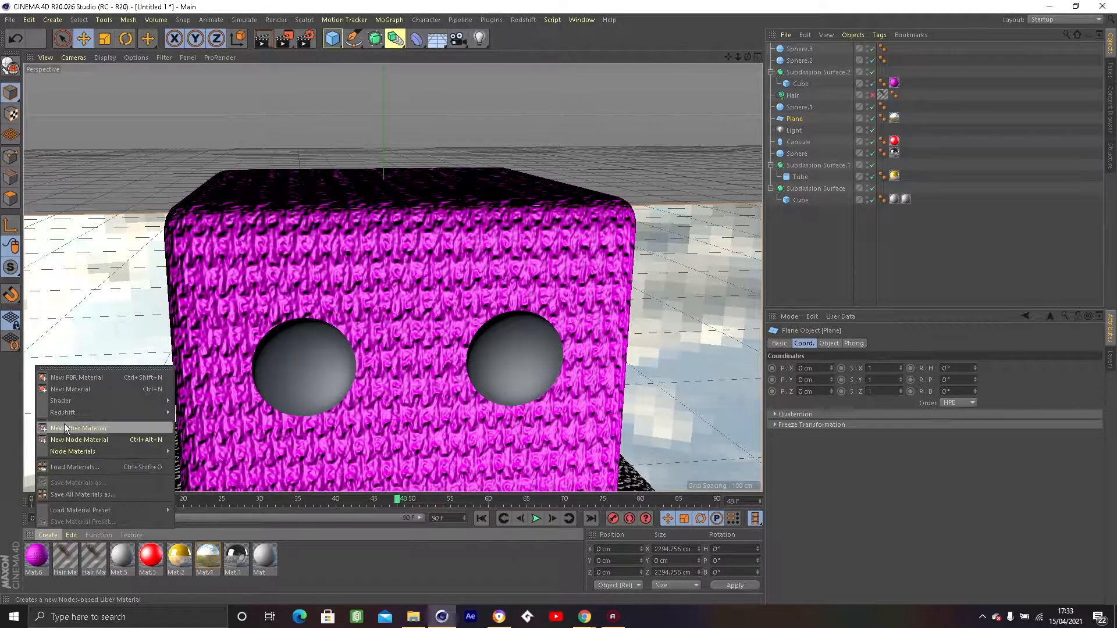
pyautogui.click(65, 387)
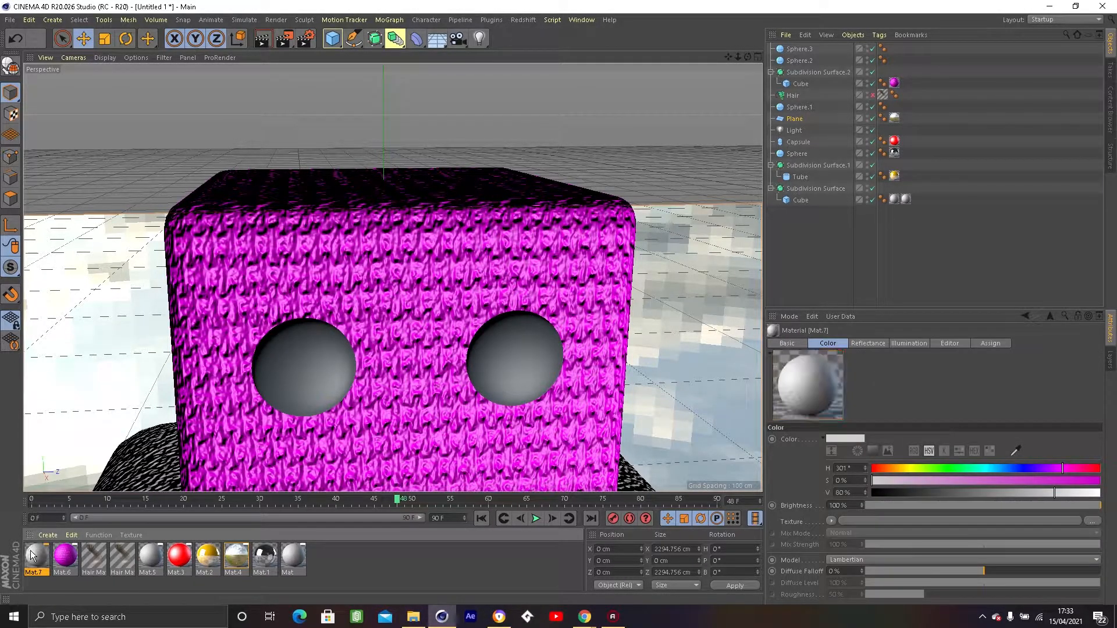
pyautogui.doubleClick(31, 550)
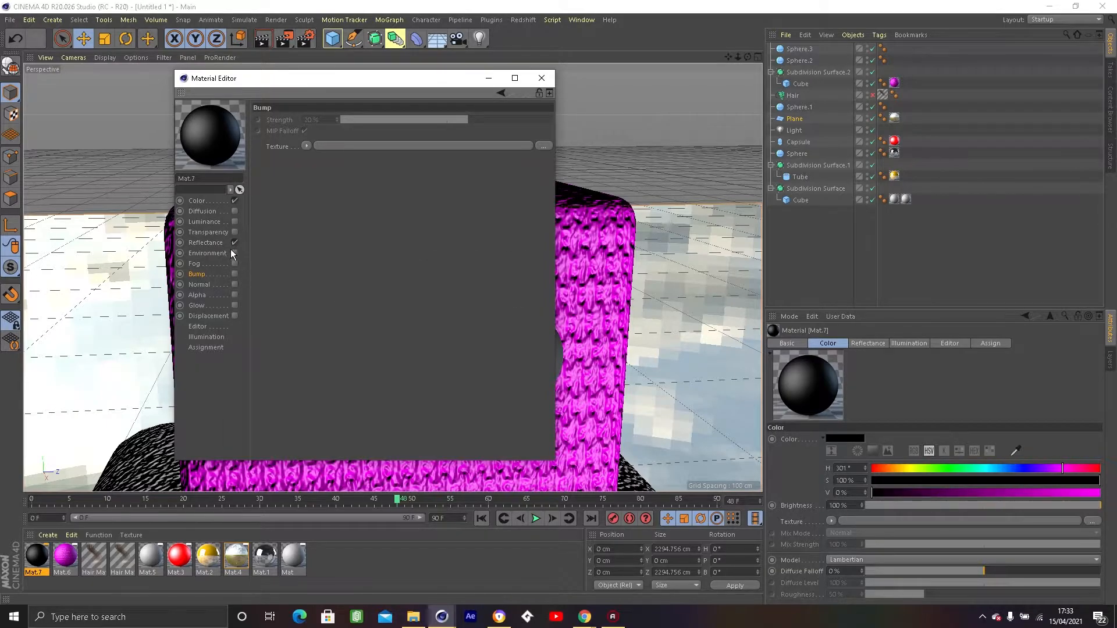
# Load grey_wool-post.jpg as the black material's bump texture at 100% strength and enable the Bump channel.
pyautogui.click(544, 146)
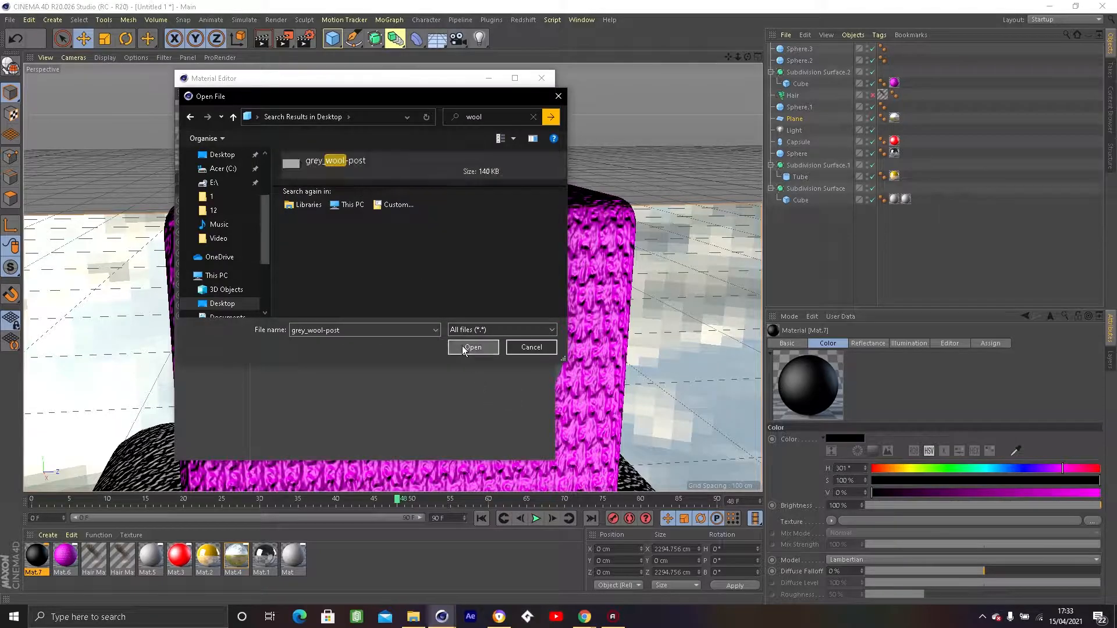
pyautogui.click(473, 347)
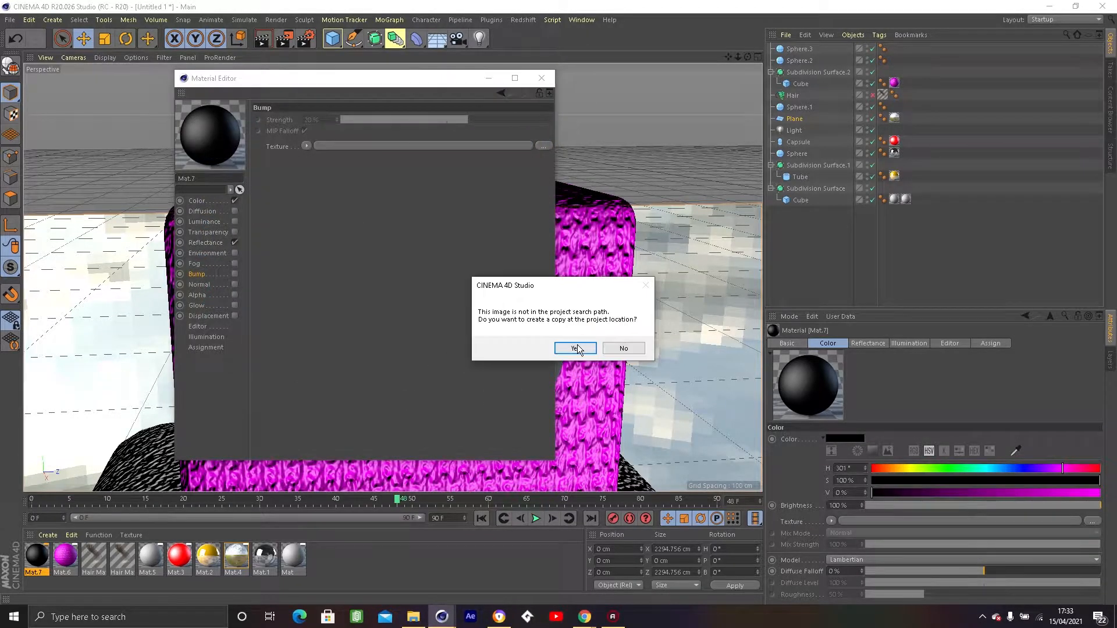
pyautogui.click(575, 347)
pyautogui.moveTo(532, 119); pyautogui.dragTo(622, 122)
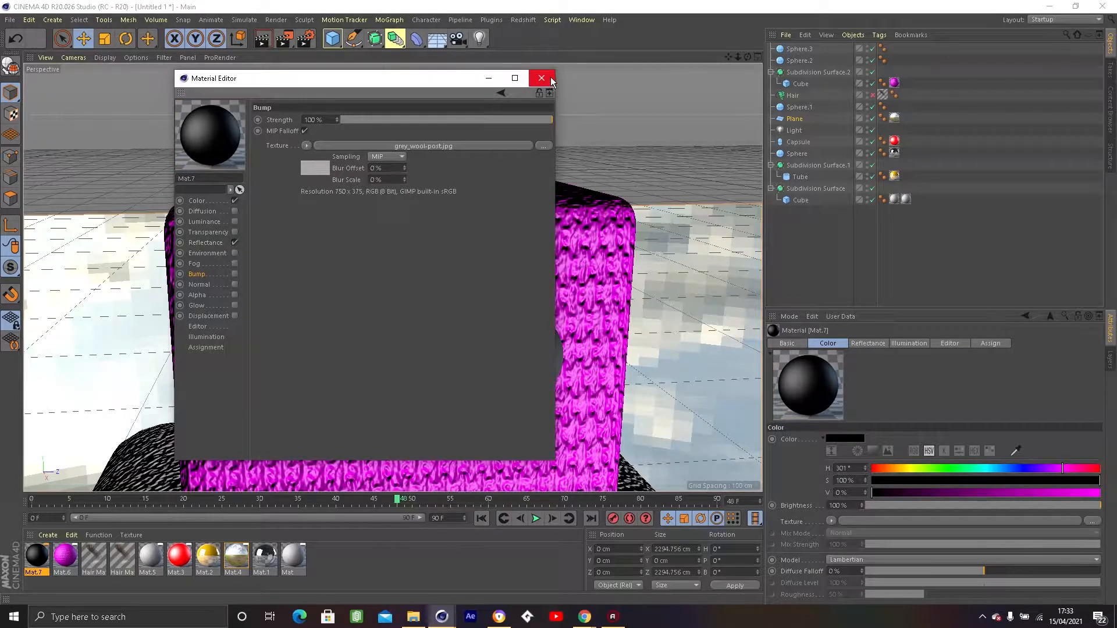
pyautogui.click(235, 274)
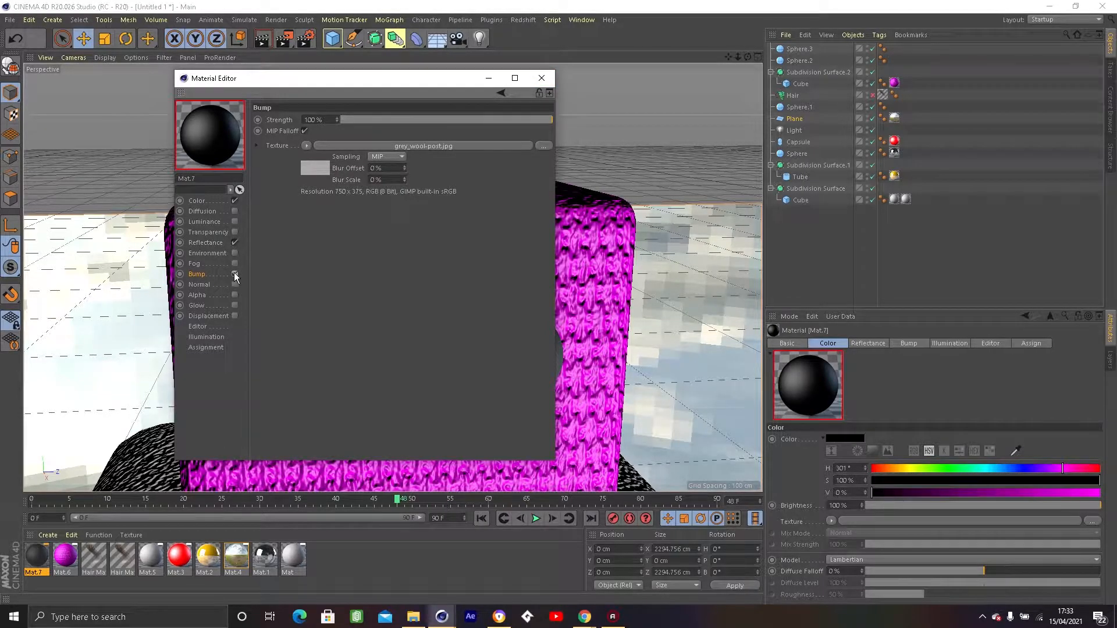
pyautogui.click(542, 78)
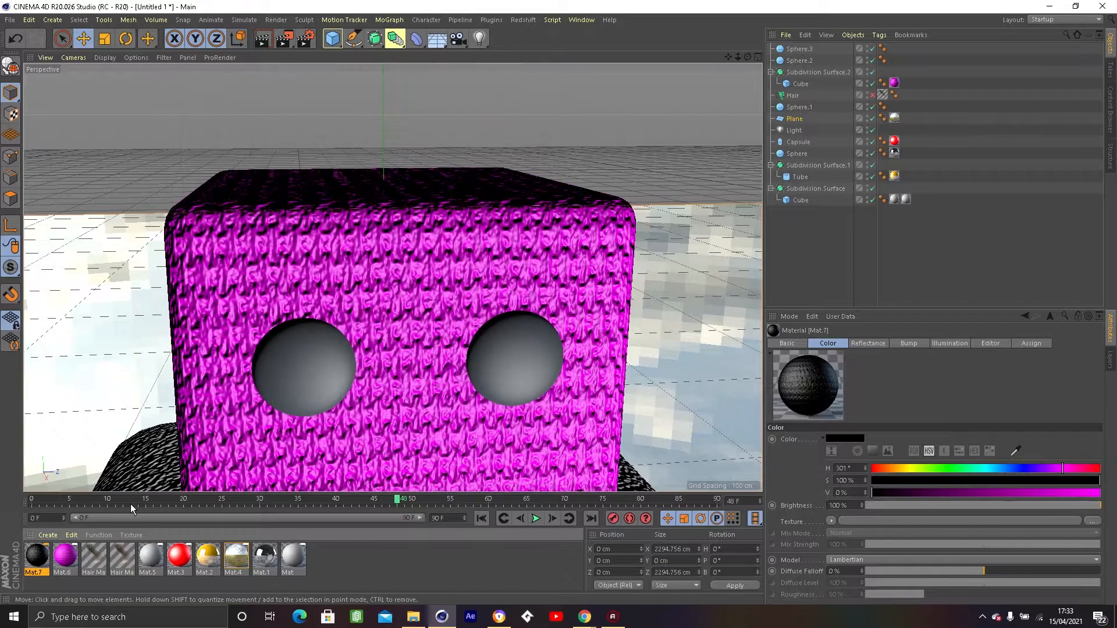
# Apply the black wool-bump material to both eye spheres.
pyautogui.moveTo(84, 534); pyautogui.dragTo(306, 356)
pyautogui.moveTo(505, 363); pyautogui.dragTo(400, 385)
pyautogui.scroll(-2, 401, 388)
pyautogui.keyDown('alt'); pyautogui.moveTo(404, 390); pyautogui.dragTo(504, 149, button='middle'); pyautogui.keyUp('alt')
pyautogui.scroll(-4, 489, 151)
pyautogui.keyDown('alt'); pyautogui.moveTo(430, 325); pyautogui.dragTo(446, 275); pyautogui.keyUp('alt')
pyautogui.keyDown('alt'); pyautogui.moveTo(446, 275); pyautogui.dragTo(393, 331, button='middle'); pyautogui.keyUp('alt')
pyautogui.keyDown('alt'); pyautogui.moveTo(393, 330); pyautogui.dragTo(419, 348); pyautogui.keyUp('alt')
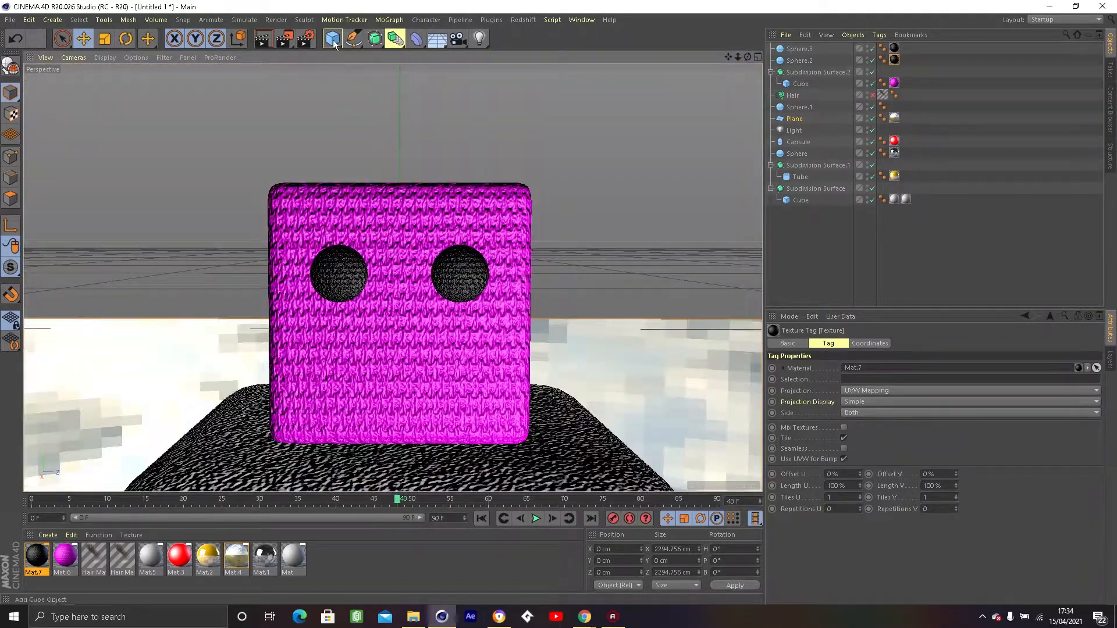
# Add a cube and scale it down uniformly to about 93 cm.
pyautogui.click(332, 38)
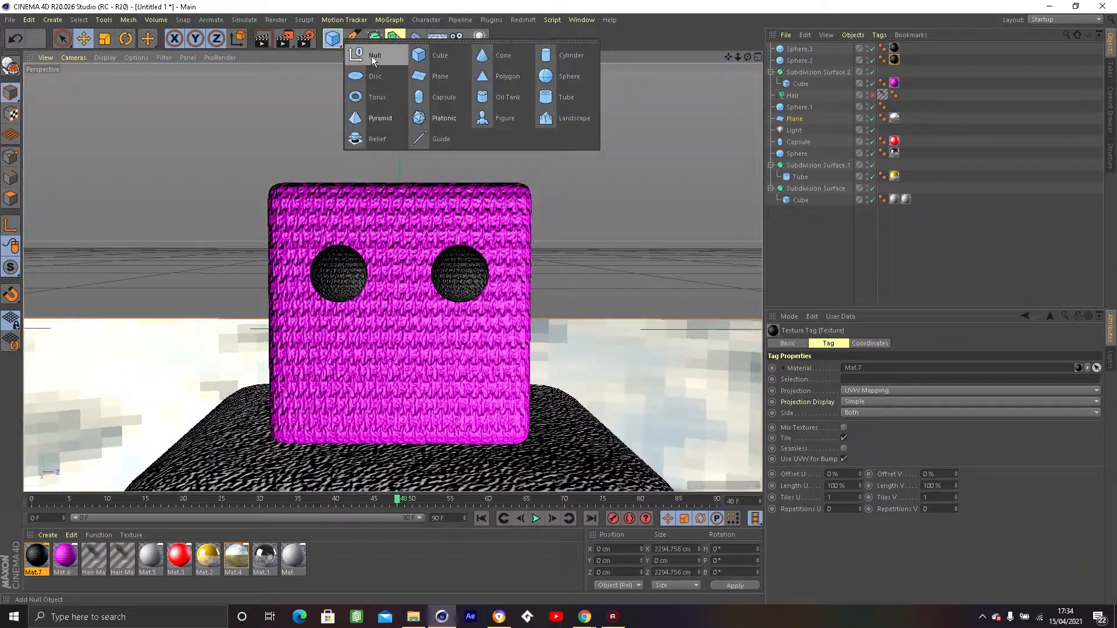
pyautogui.click(440, 55)
pyautogui.keyDown('alt'); pyautogui.moveTo(456, 308); pyautogui.dragTo(445, 388); pyautogui.keyUp('alt')
pyautogui.press('t')
pyautogui.press('e')
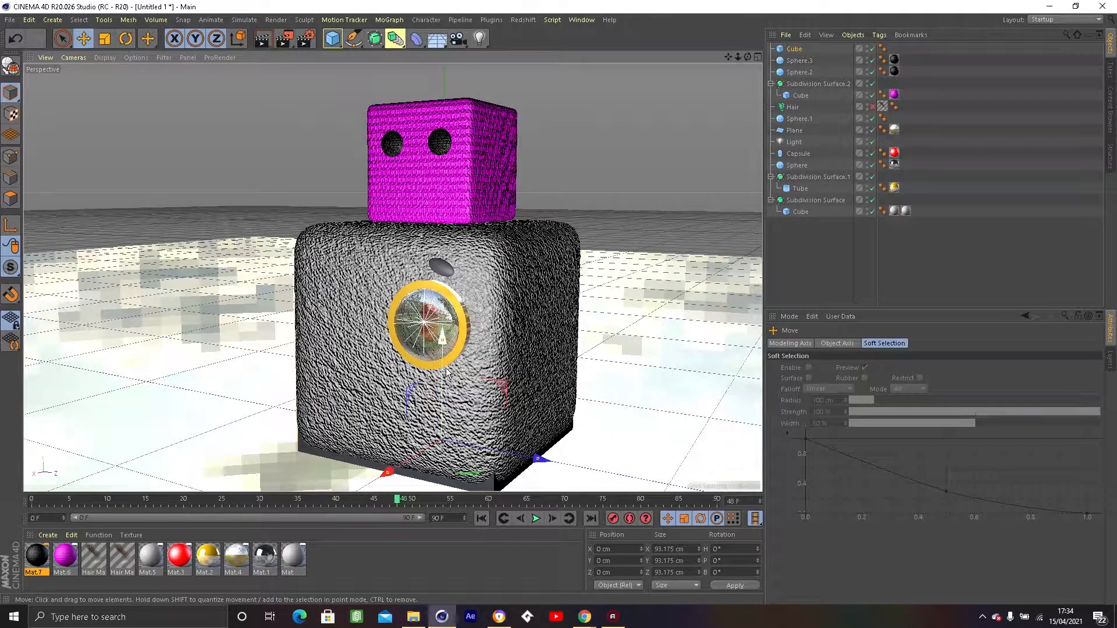
# Move the new cube out in front of the body to about X 83 cm.
pyautogui.moveTo(393, 466); pyautogui.dragTo(282, 526)
pyautogui.keyDown('alt'); pyautogui.moveTo(547, 359); pyautogui.dragTo(443, 386); pyautogui.keyUp('alt')
pyautogui.keyDown('alt'); pyautogui.moveTo(444, 386); pyautogui.dragTo(647, 379, button='middle'); pyautogui.keyUp('alt')
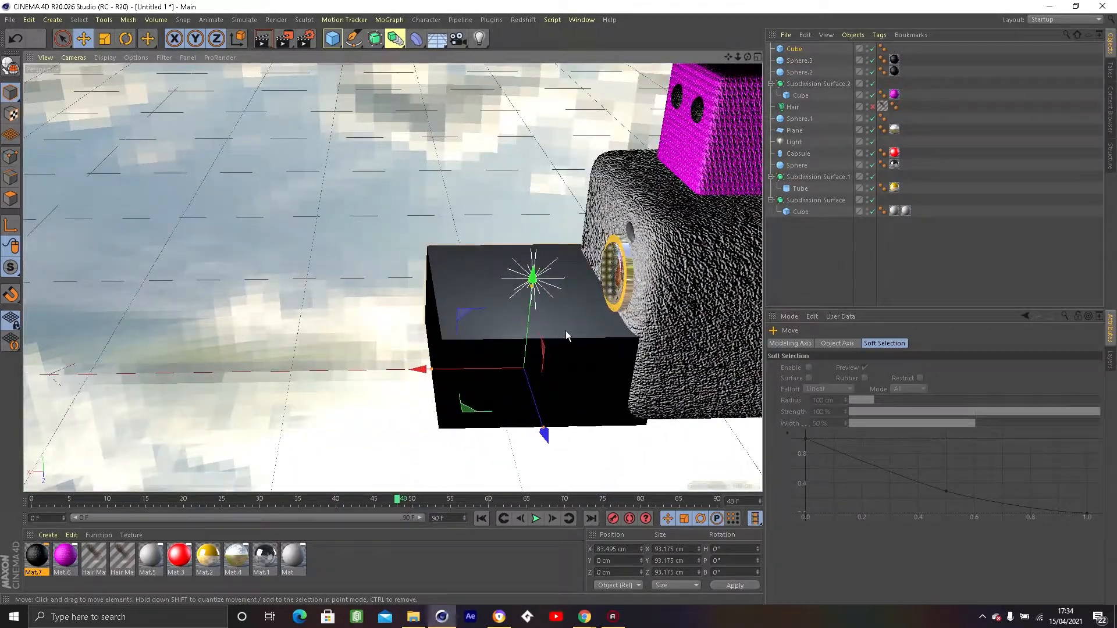
# Shape the cube into a mouth bar about 5.6 × 5.9 × 22 cm and place it below the eyes at about Y 120 cm.
pyautogui.moveTo(534, 333); pyautogui.dragTo(391, 183)
pyautogui.press('t')
pyautogui.moveTo(383, 117); pyautogui.dragTo(606, 220)
pyautogui.press('e')
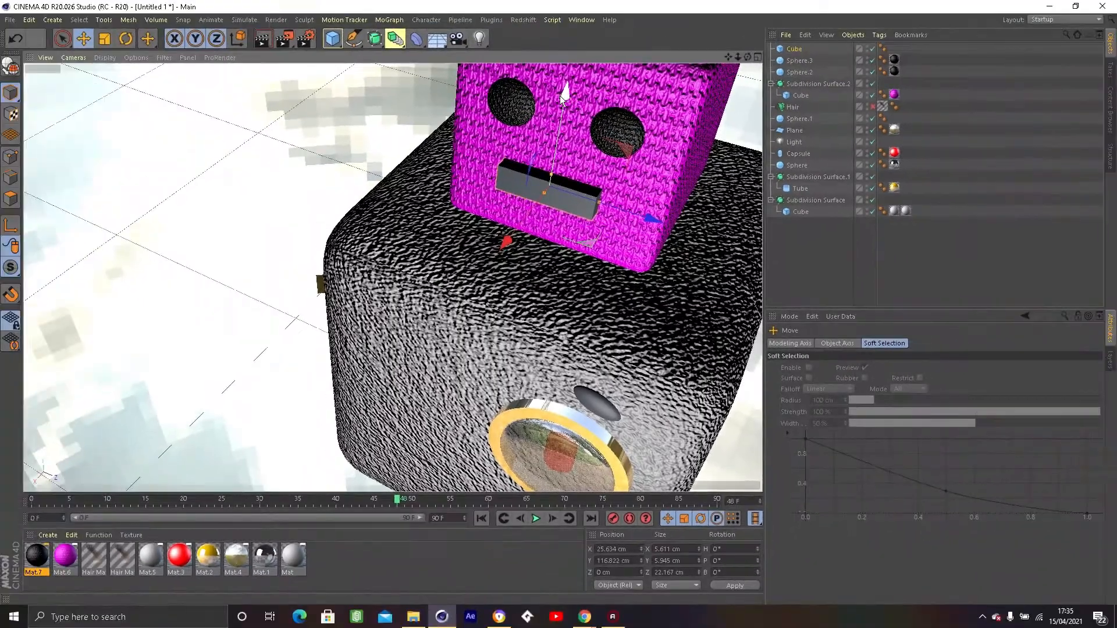
pyautogui.moveTo(568, 95); pyautogui.dragTo(661, 174)
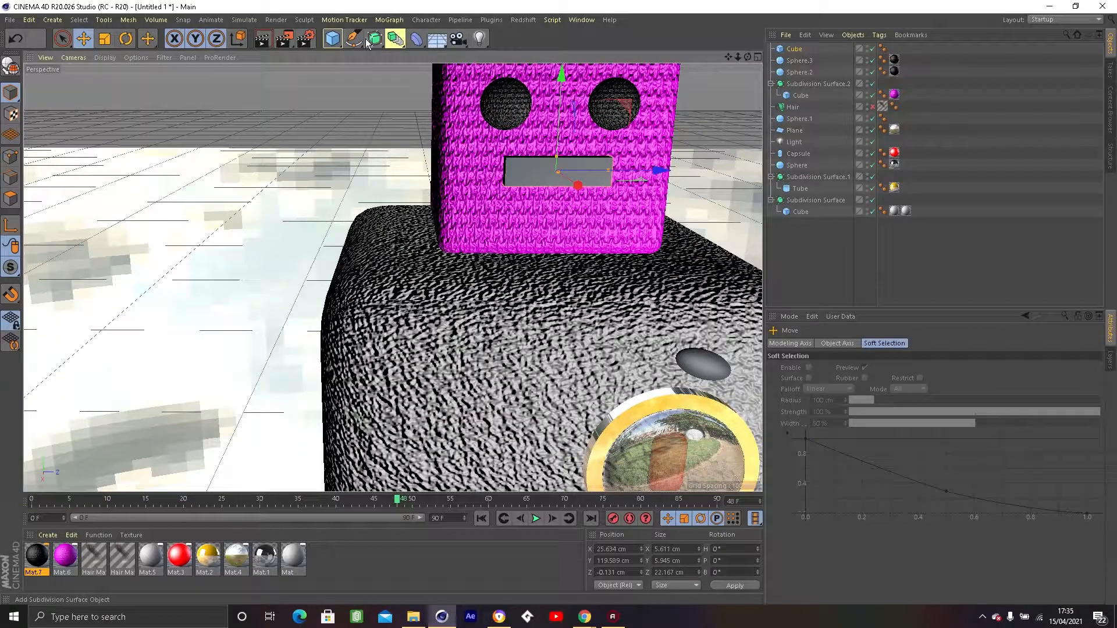
# Add a Subdivision Surface and nest the mouth cube inside it.
pyautogui.click(394, 38)
pyautogui.click(402, 61)
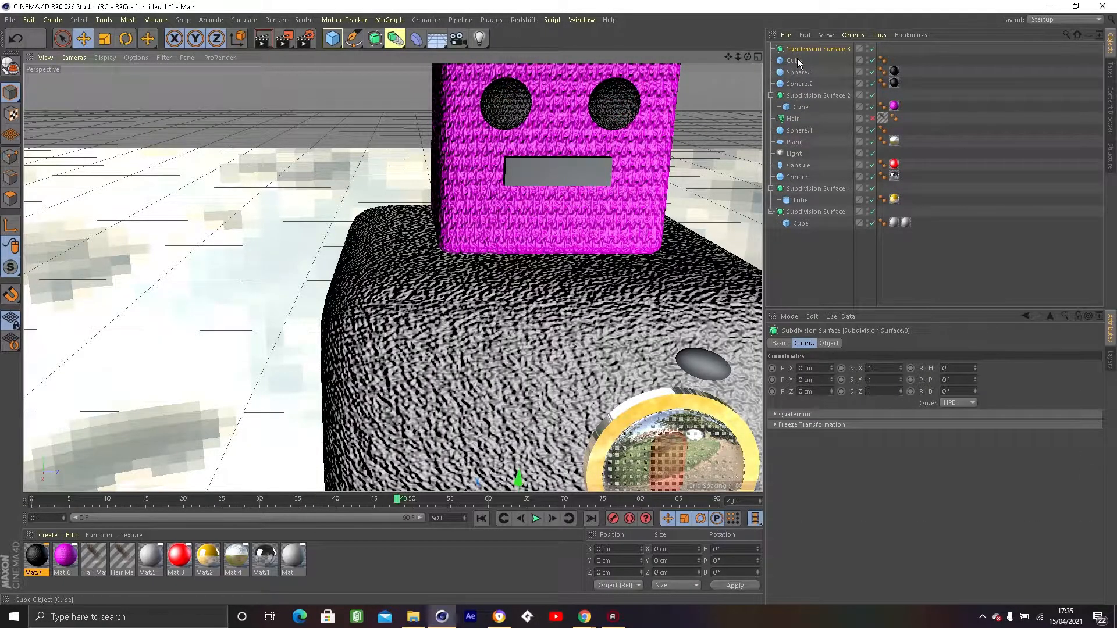
pyautogui.moveTo(799, 49); pyautogui.dragTo(799, 48)
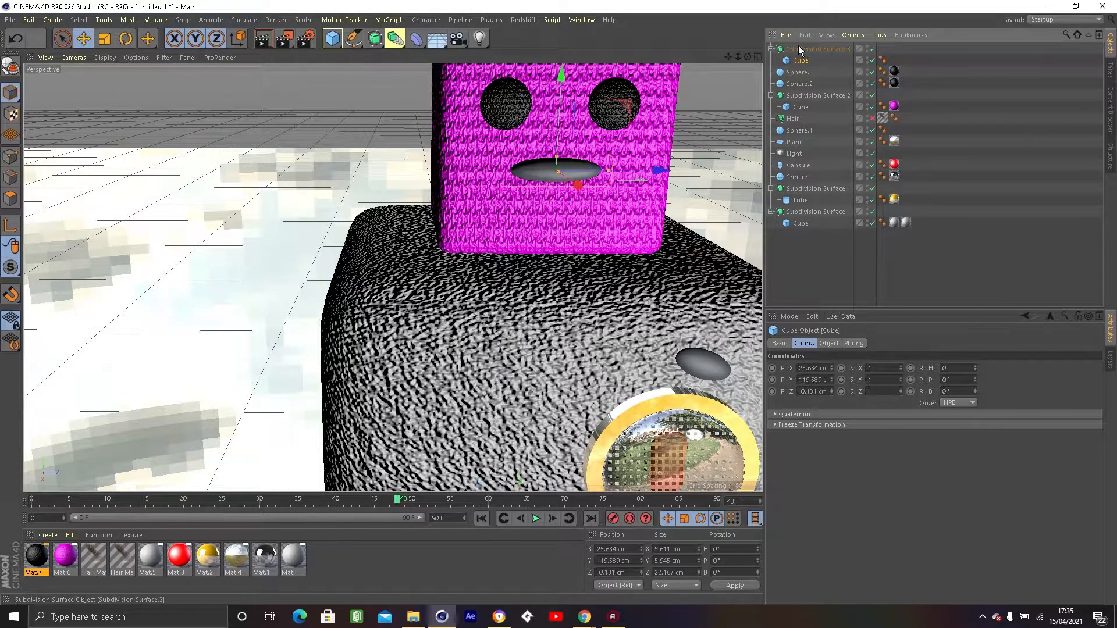
# Set the mouth cube's segments to 3 in X and 4 in Y, and increase its Z segments.
pyautogui.click(829, 343)
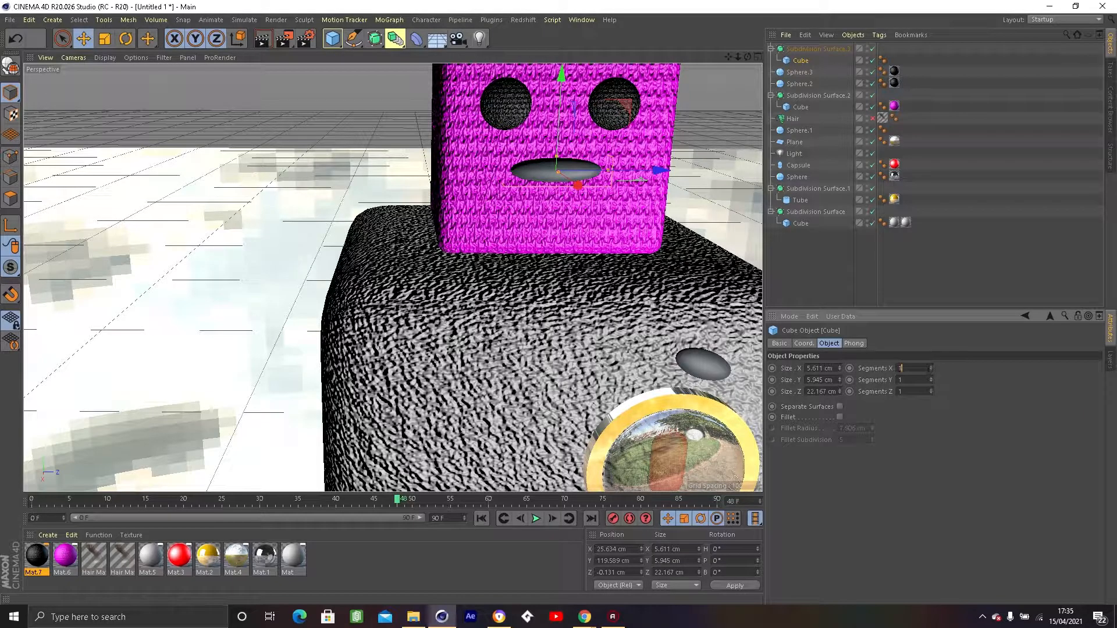
pyautogui.click(931, 367)
pyautogui.click(931, 367)
pyautogui.click(931, 378)
pyautogui.click(931, 378)
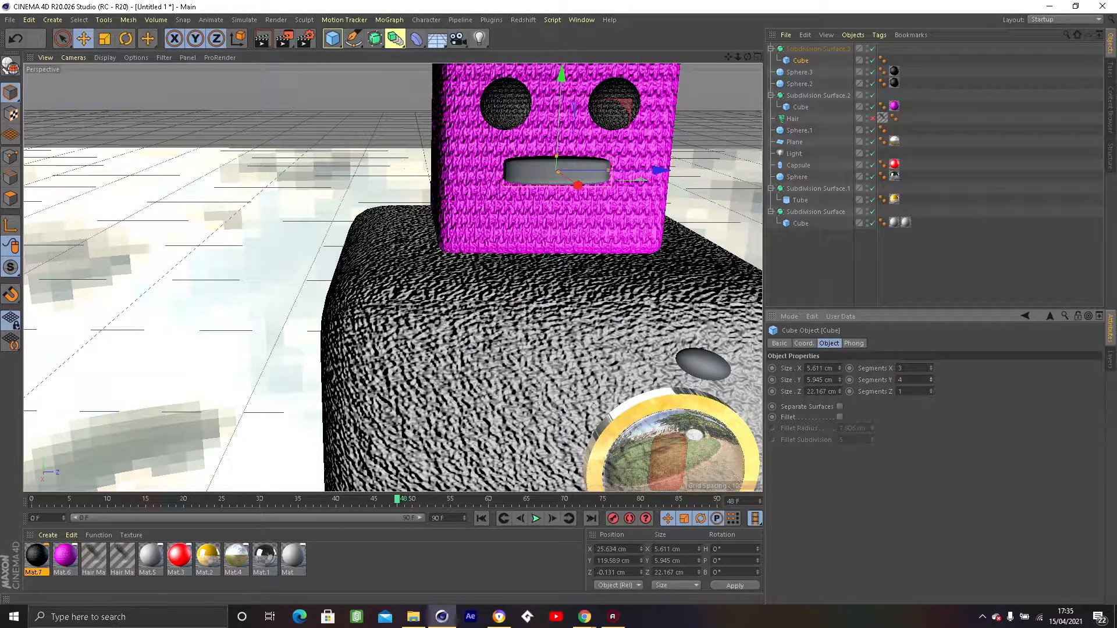
pyautogui.click(931, 389)
# Apply the black wool-bump material Mat.7 to the mouth cube.
pyautogui.click(537, 172)
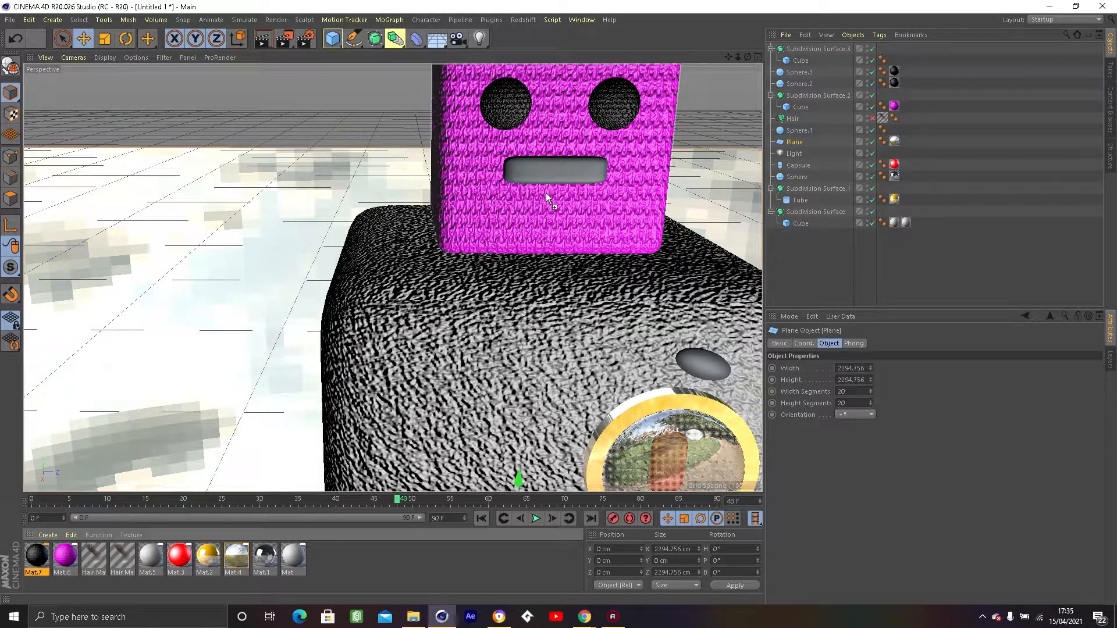
pyautogui.moveTo(536, 171); pyautogui.dragTo(535, 171)
pyautogui.keyDown('alt'); pyautogui.moveTo(485, 206); pyautogui.dragTo(410, 202); pyautogui.keyUp('alt')
pyautogui.scroll(-8, 413, 234)
pyautogui.keyDown('alt'); pyautogui.moveTo(416, 242); pyautogui.dragTo(316, 272, button='middle'); pyautogui.keyUp('alt')
pyautogui.scroll(2, 316, 276)
pyautogui.keyDown('alt'); pyautogui.moveTo(317, 272); pyautogui.dragTo(315, 259); pyautogui.keyUp('alt')
pyautogui.keyDown('alt'); pyautogui.moveTo(315, 259); pyautogui.dragTo(343, 258, button='middle'); pyautogui.keyUp('alt')
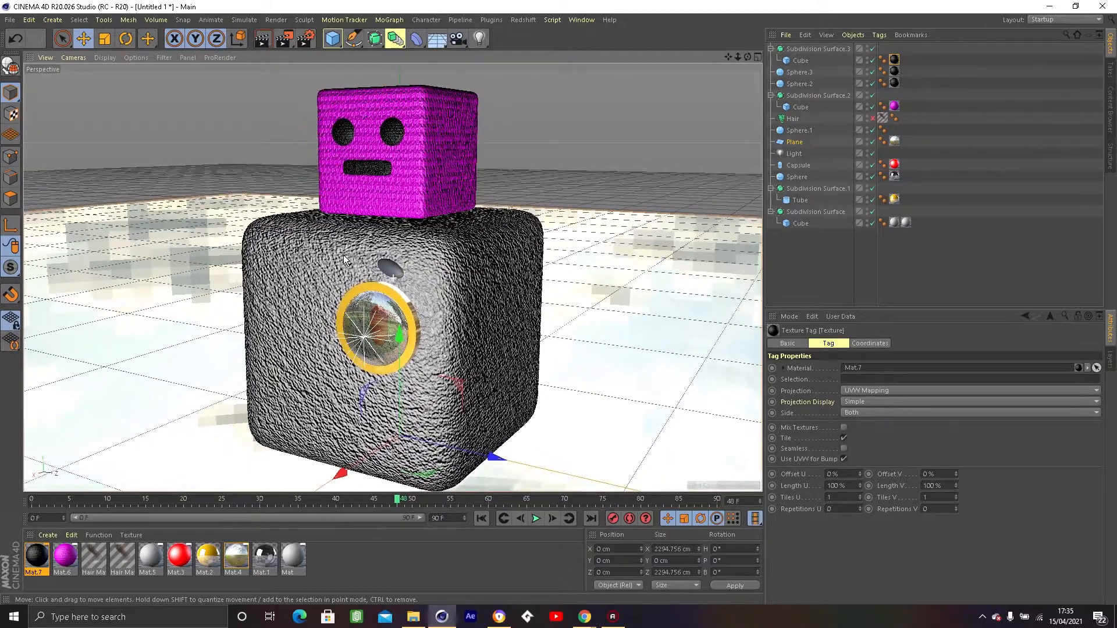
# Render the view, enable the Hair object and render the view again.
pyautogui.click(256, 39)
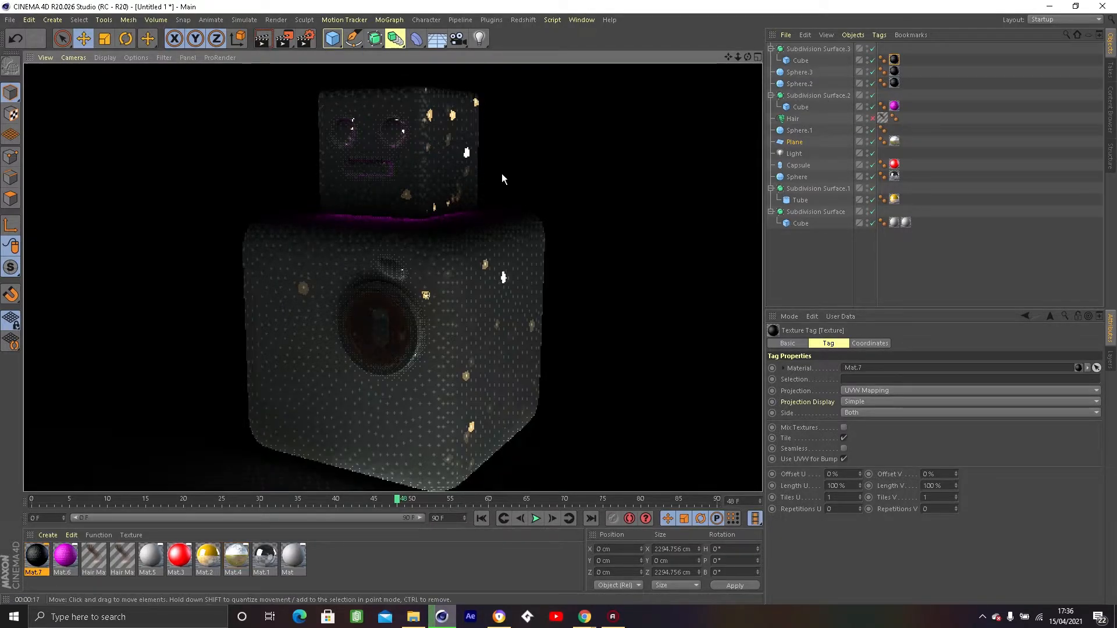
pyautogui.click(874, 120)
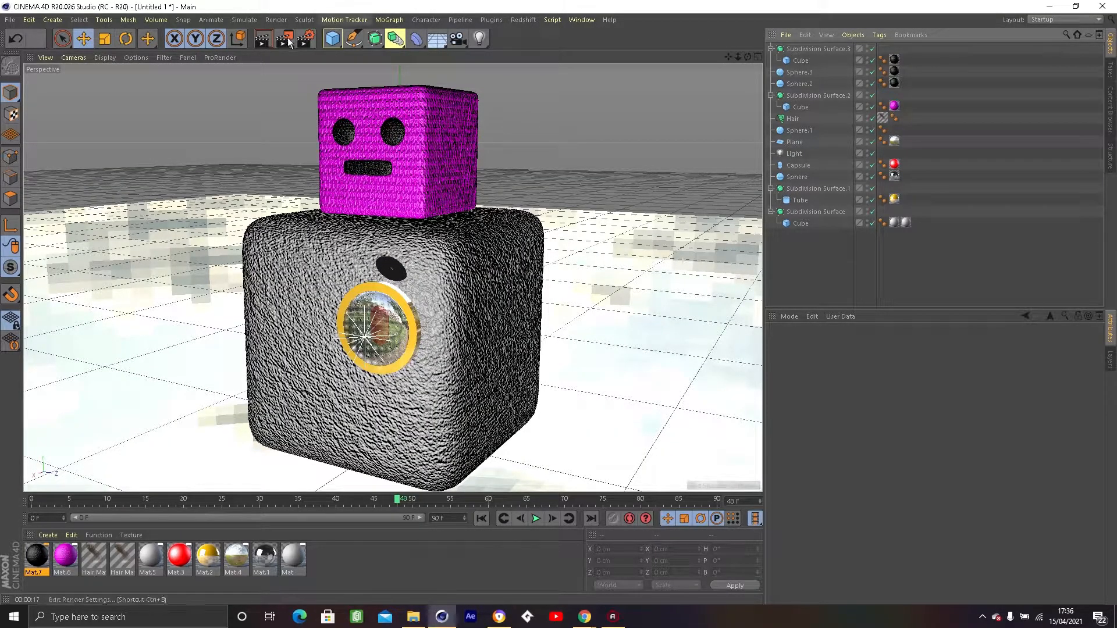
pyautogui.click(264, 40)
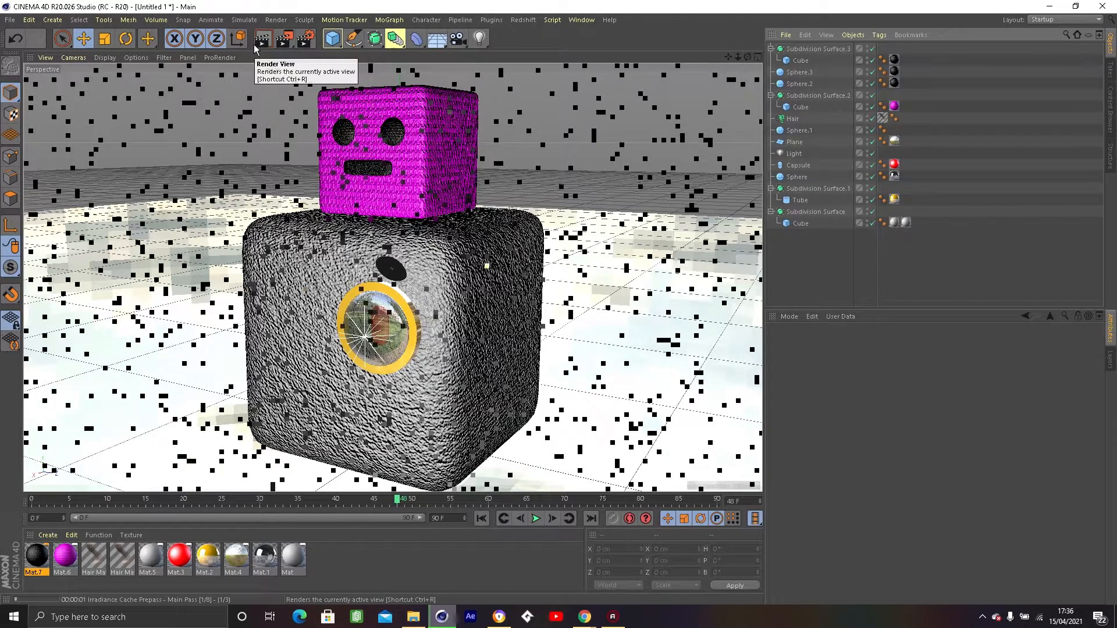